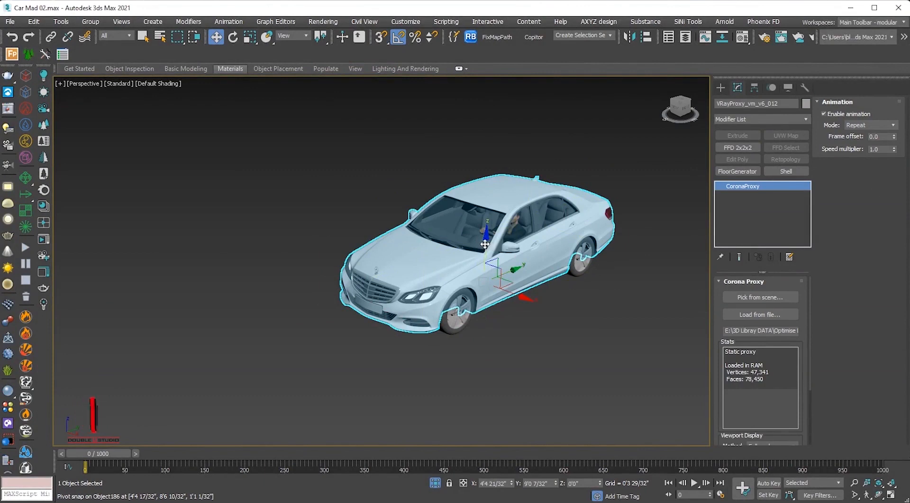
Step: Raise the car body above its wheels and select each of the four wheels to check they are separate objects
drag(493, 246, 474, 142)
alt+middle_drag(475, 142, 424, 194)
click(482, 279)
click(551, 296)
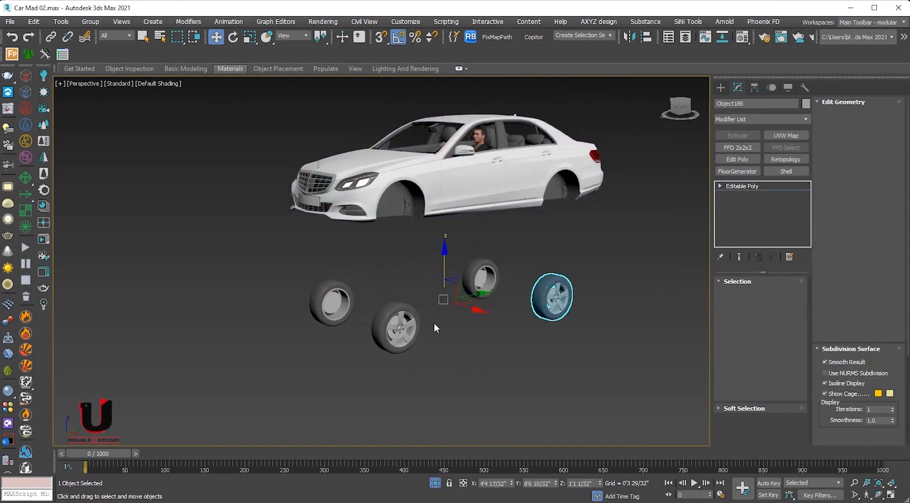
click(397, 326)
click(340, 305)
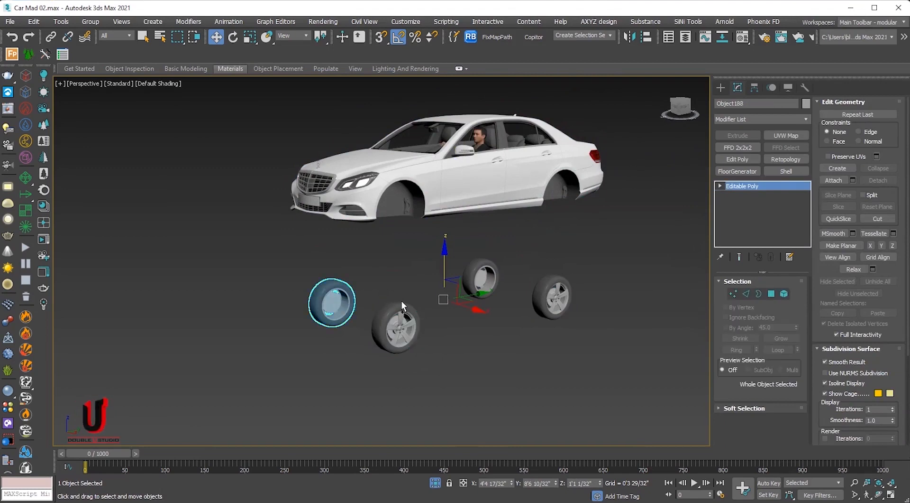
Step: Undo the wheel selections and the upward move of the car body
key(ctrl+z)
key(ctrl+z)
key(ctrl+z)
key(ctrl+z)
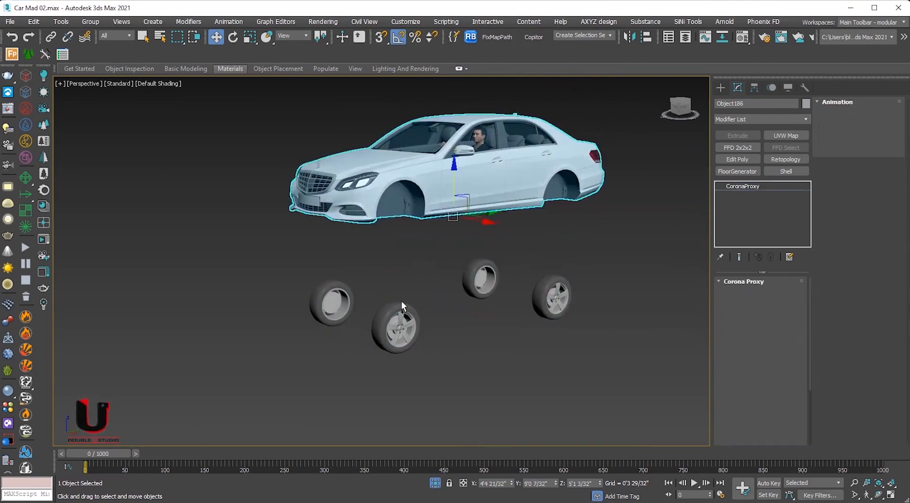
key(ctrl+z)
Step: Select the car body and all four wheels and center each pivot to its object, then deselect everything
drag(630, 162, 285, 379)
alt+middle_drag(285, 379, 614, 178)
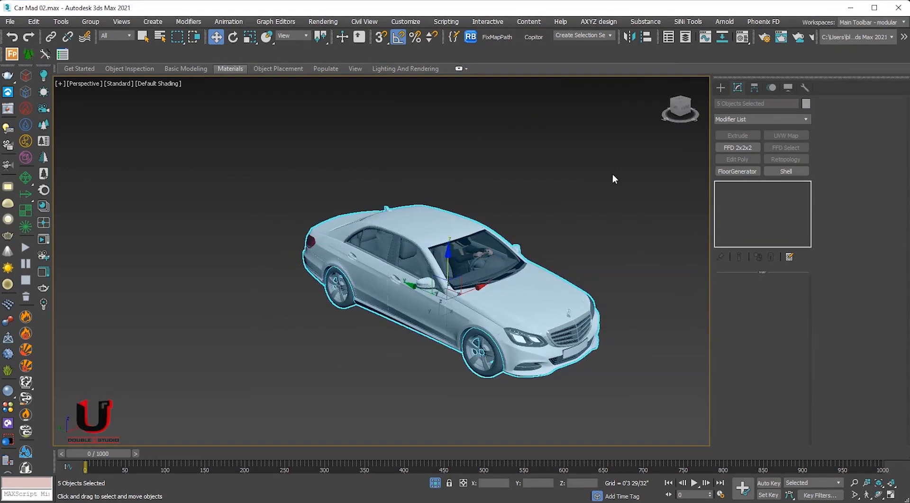
click(755, 88)
click(763, 160)
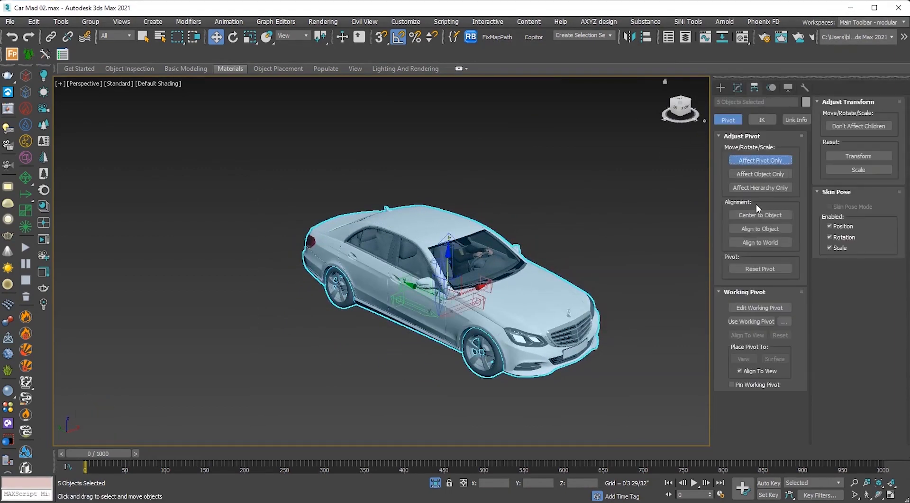
click(752, 214)
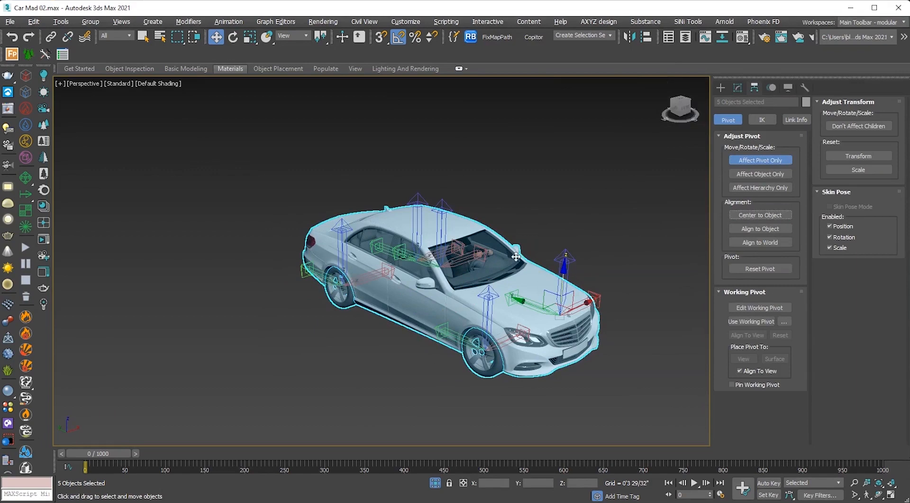
alt+middle_drag(517, 256, 414, 268)
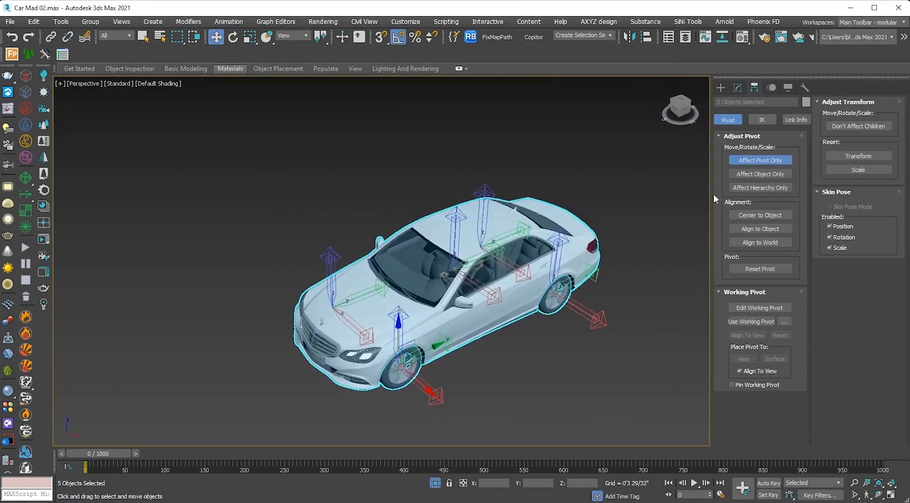
click(752, 161)
click(651, 227)
Step: Hide the car body so that only the four wheels remain displayed
click(427, 305)
scroll(427, 306, down, 4)
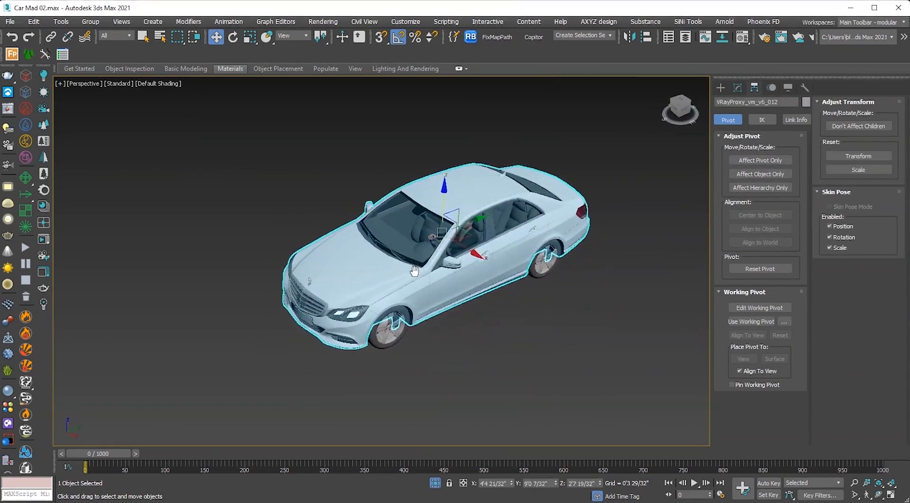
right_click(416, 252)
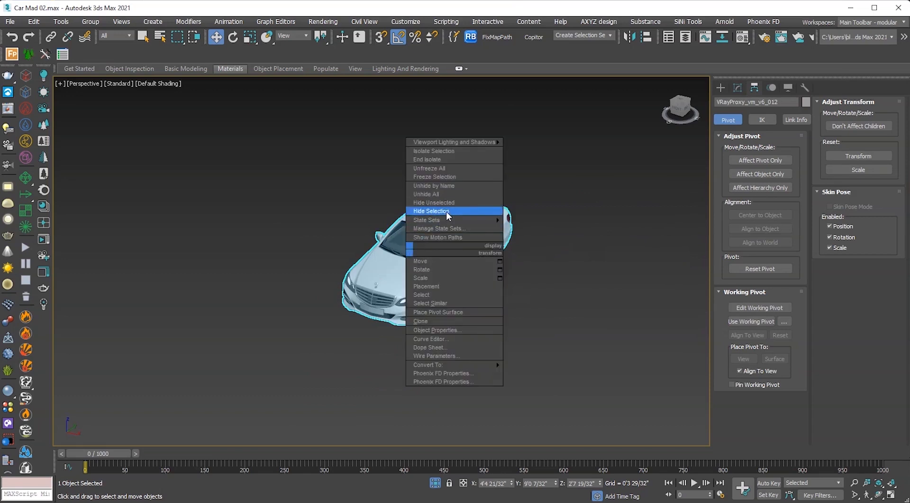
click(442, 214)
Step: Create a MadCar Wheel helper beside the front wheel in the Front view, about 1'4" in radius and 0'5 14/32" wide
click(428, 305)
key(f)
key(z)
scroll(436, 301, down, 4)
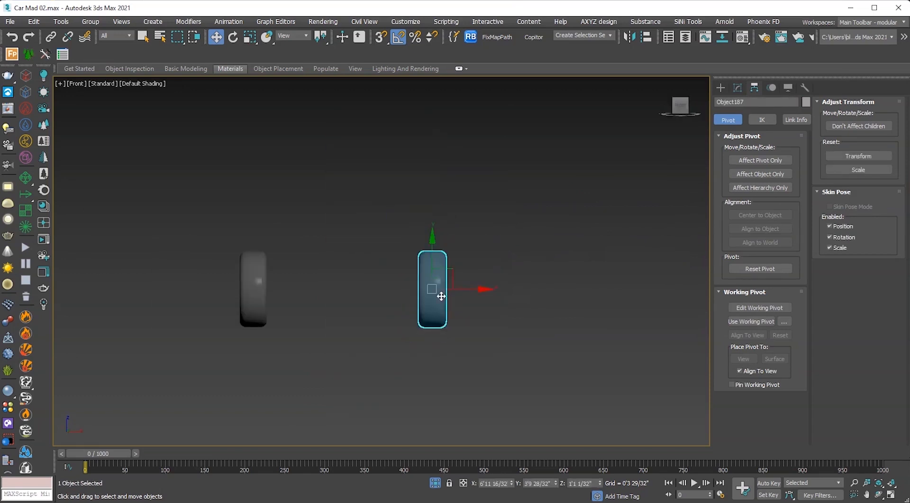
scroll(309, 255, up, 1)
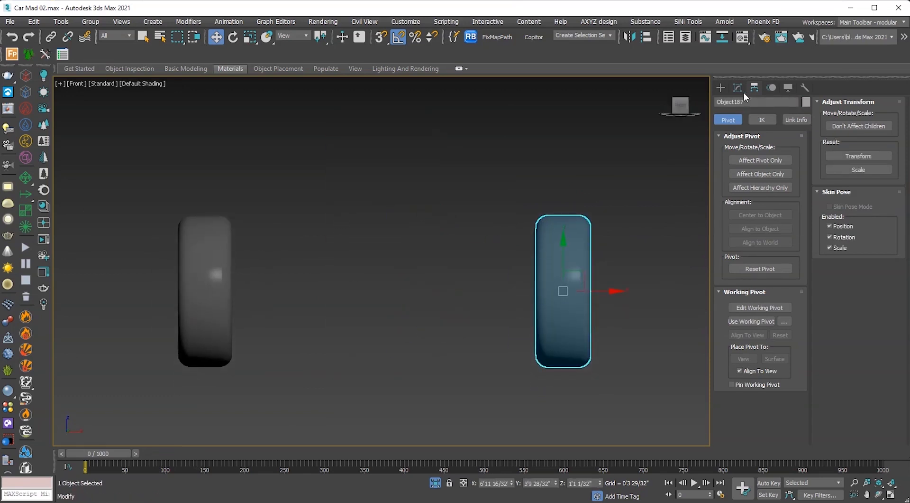
click(720, 88)
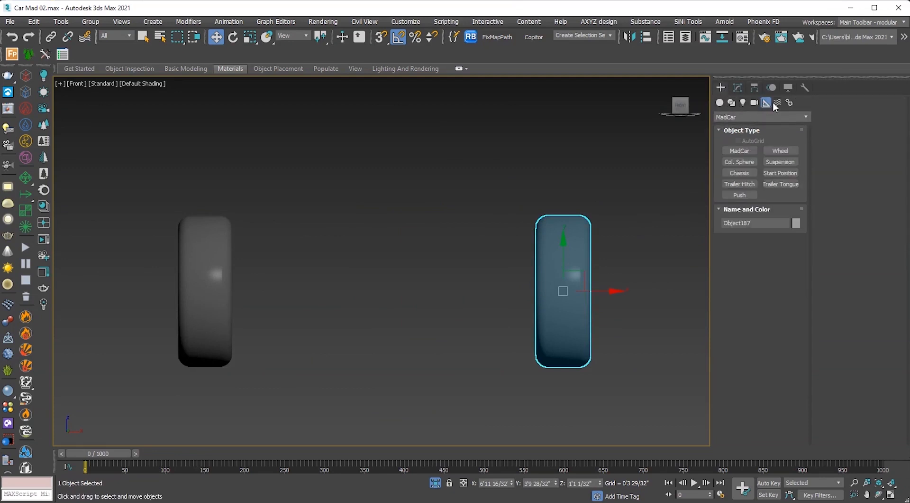
click(759, 116)
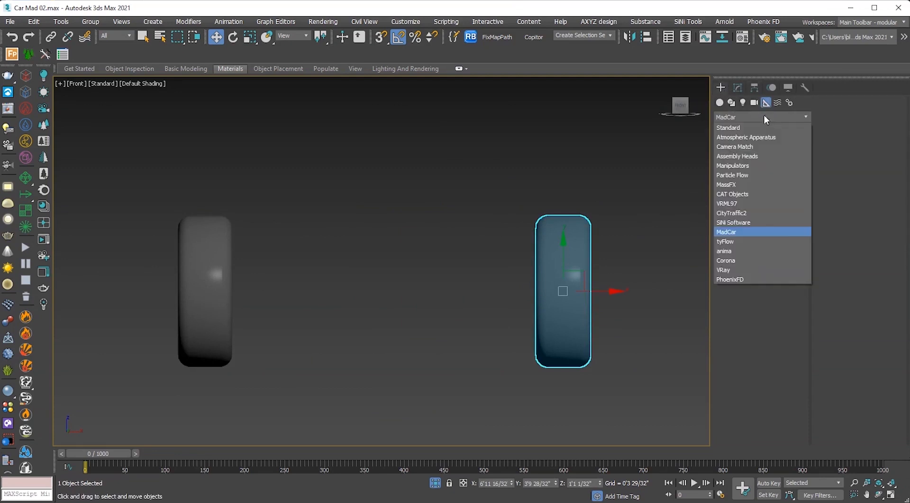
click(732, 232)
click(739, 150)
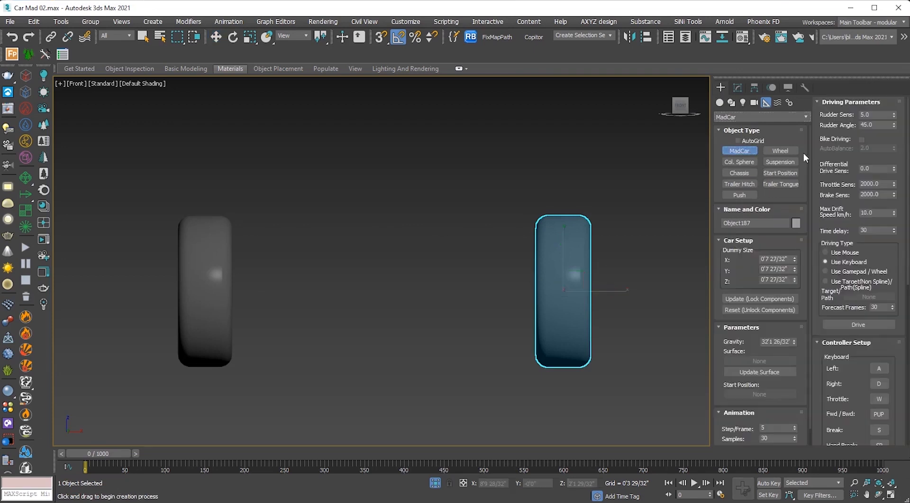
click(781, 151)
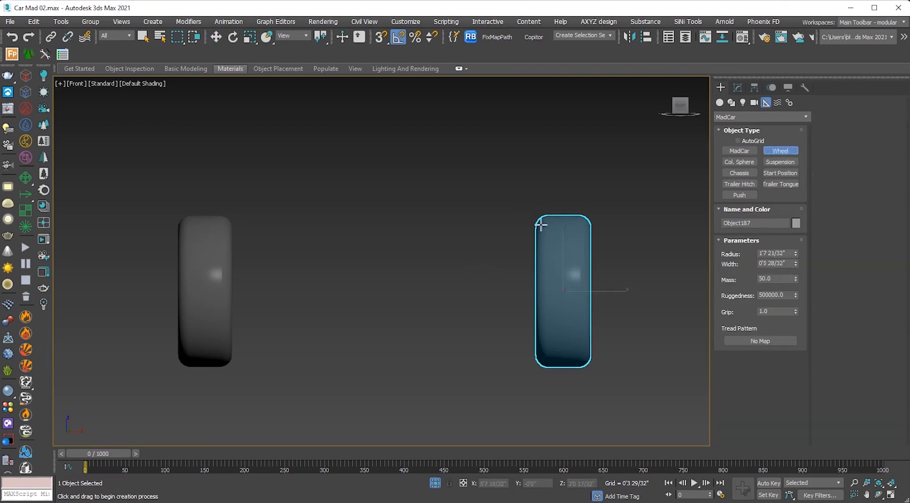
drag(484, 252, 515, 346)
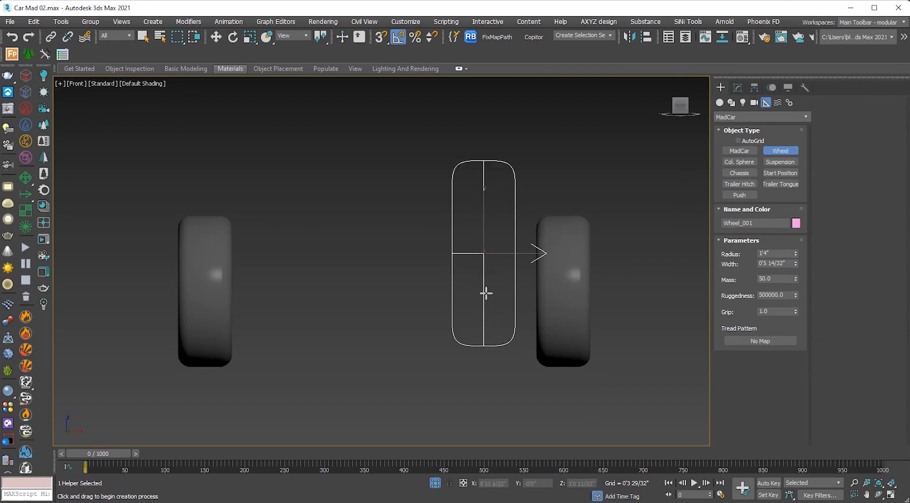
key(w)
Step: Turn on 3D snapping to pivots and move the wheel helper onto the adjacent front wheel's pivot
scroll(461, 270, down, 5)
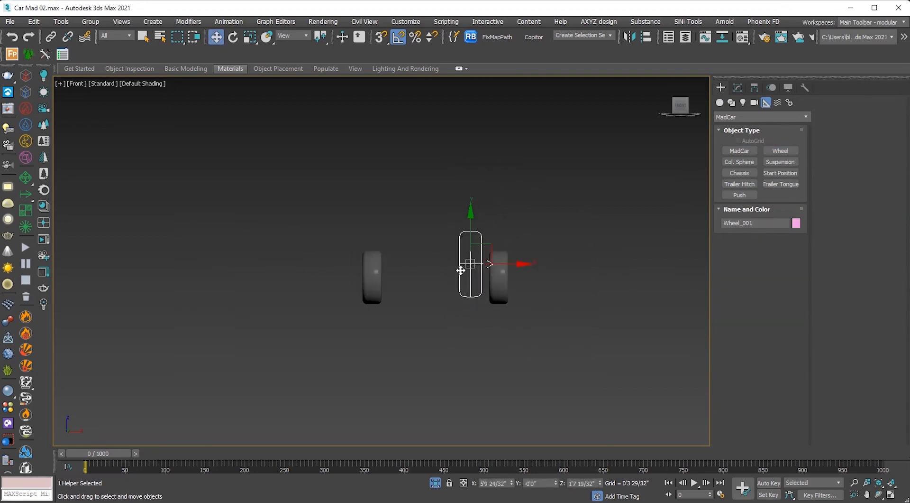
key(p)
alt+middle_drag(467, 275, 525, 308)
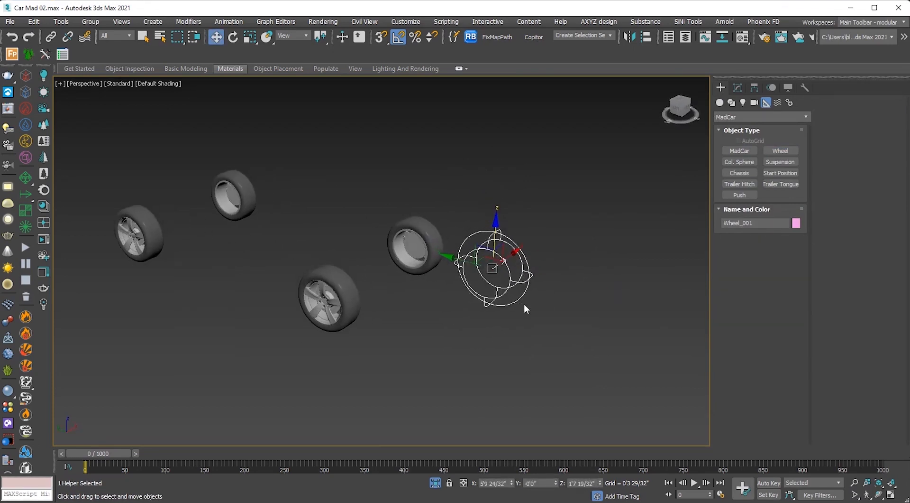
click(378, 39)
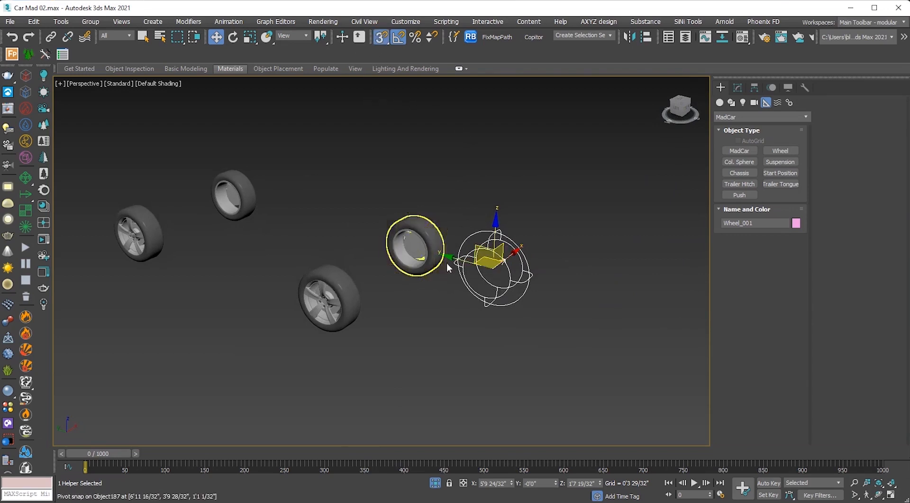
right_click(379, 38)
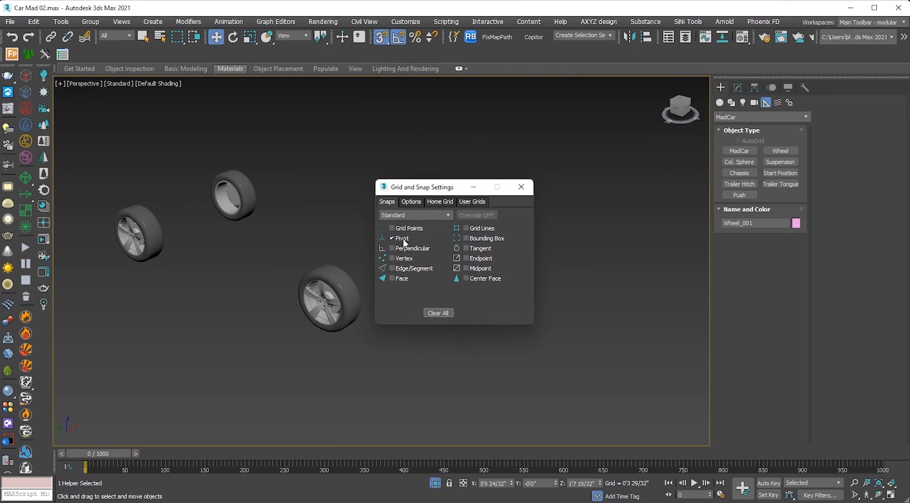
click(521, 187)
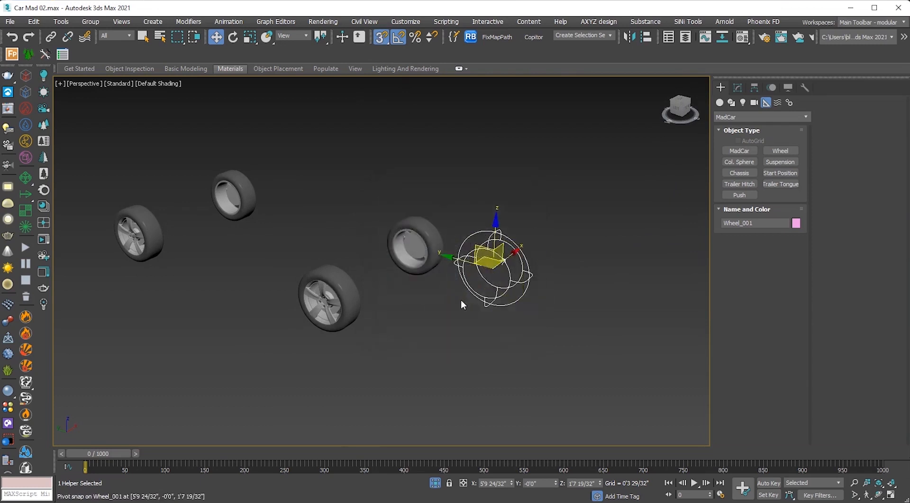
drag(487, 263, 437, 271)
Step: Match the wheel helper to the tire in the Front view with radius 1'1 2/32" and width 0'4 26/32"
alt+middle_drag(437, 271, 392, 282)
key(f)
key(z)
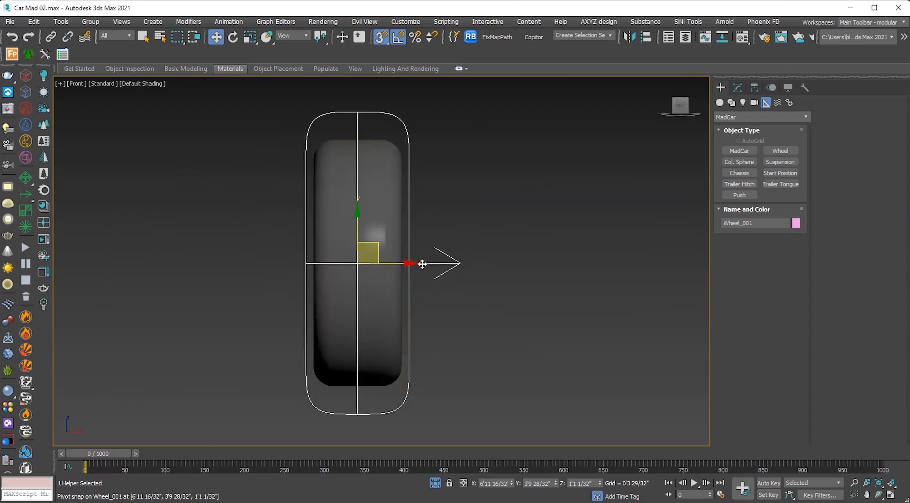
click(738, 87)
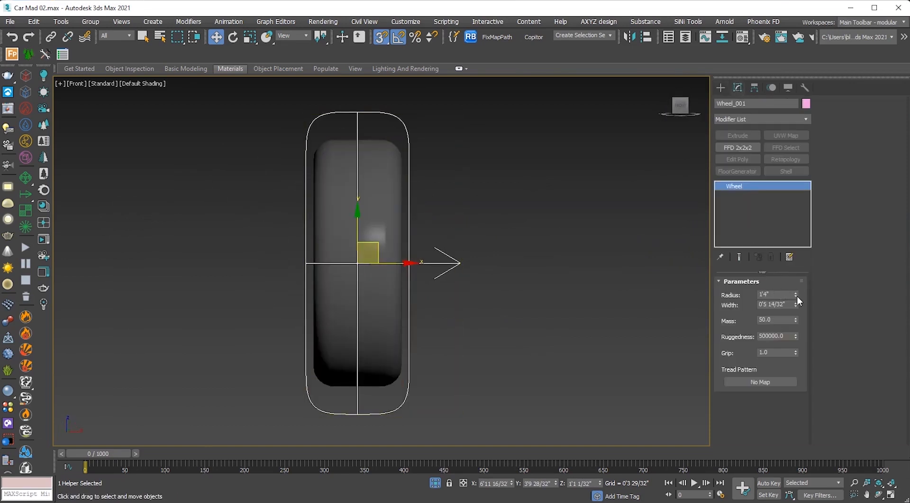
drag(797, 297, 796, 306)
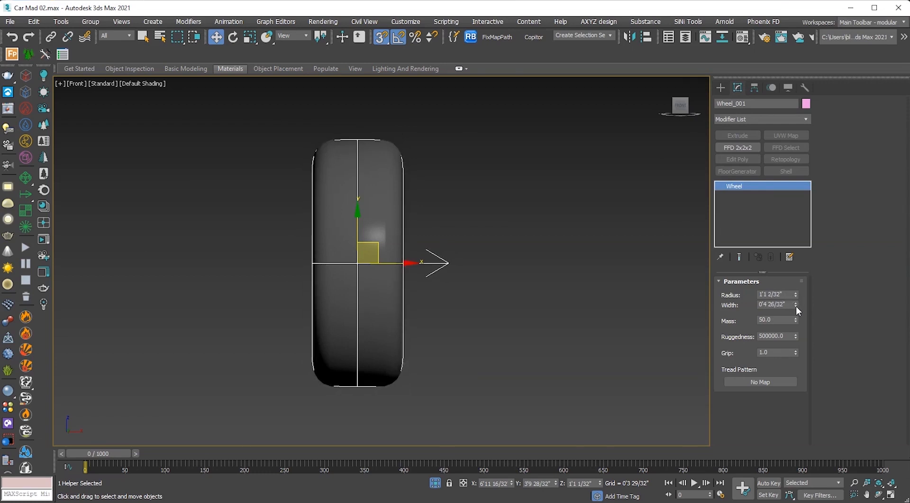
Step: Turn snapping off and clone the wheel helper along X toward the opposite front wheel as one instance
scroll(690, 288, down, 3)
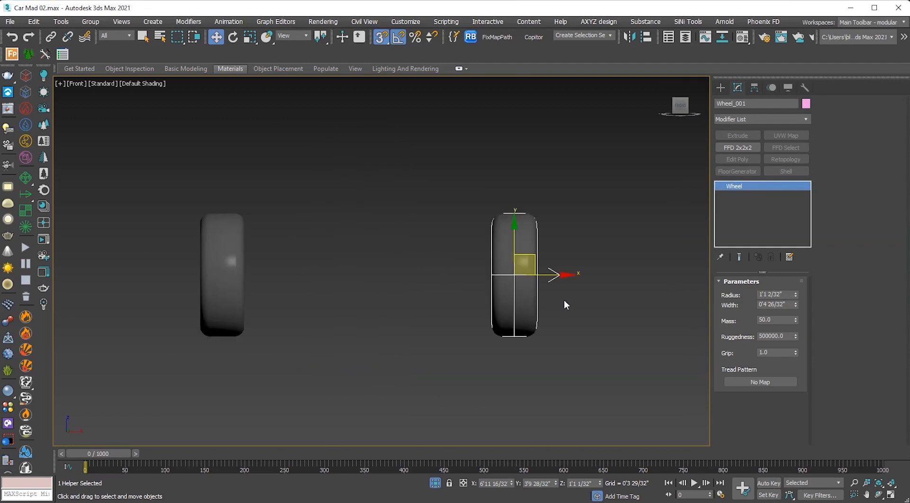
key(s)
middle_drag(549, 277, 581, 272)
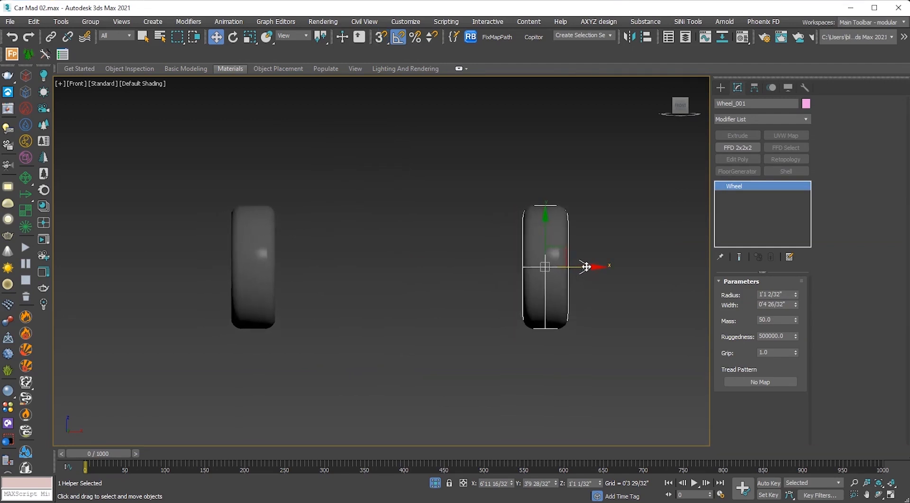
shift+drag(584, 265, 426, 266)
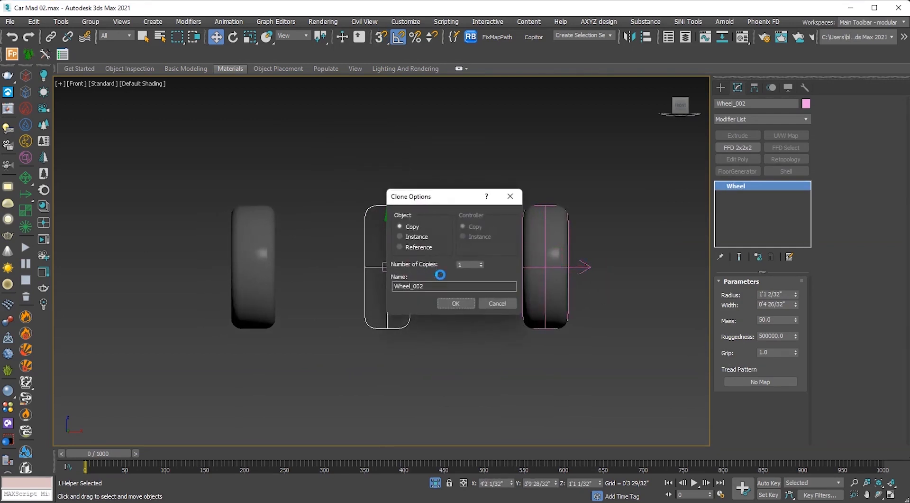
click(408, 237)
click(464, 303)
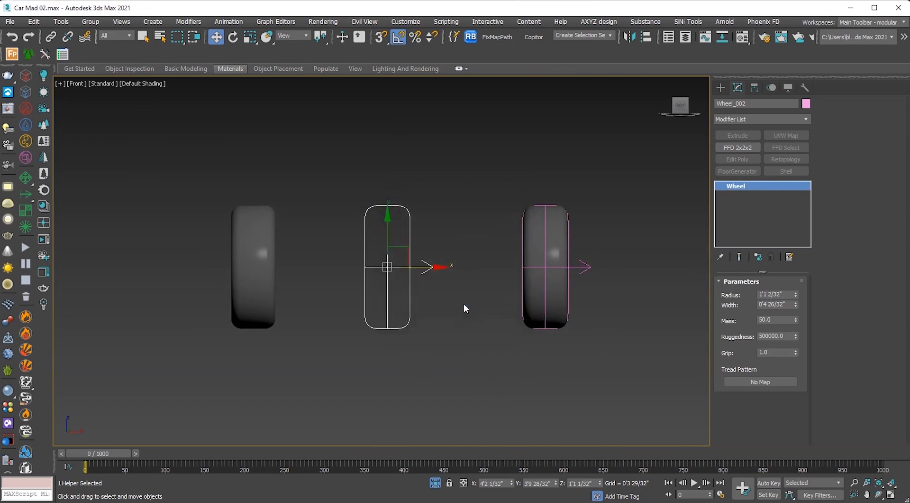
Step: Rotate the cloned wheel helper 180° to face outward and snap it onto the opposite front wheel's pivot
key(e)
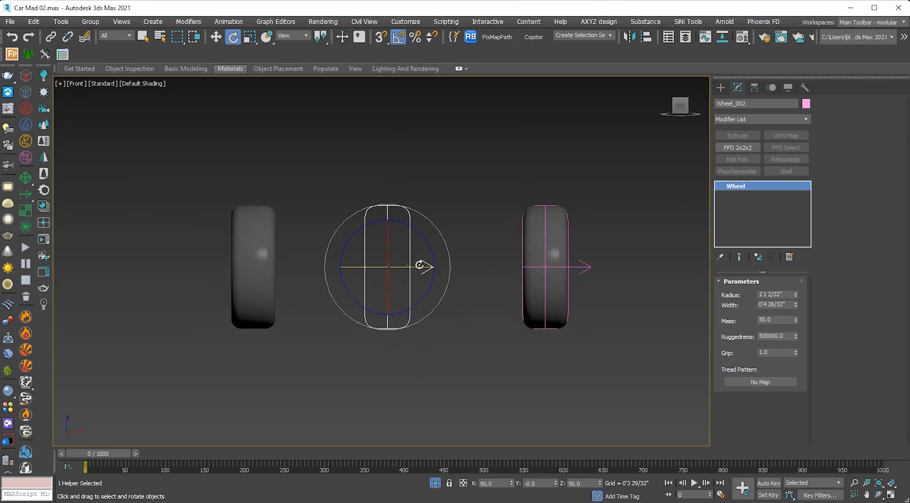
drag(420, 264, 331, 265)
alt+middle_drag(350, 266, 413, 304)
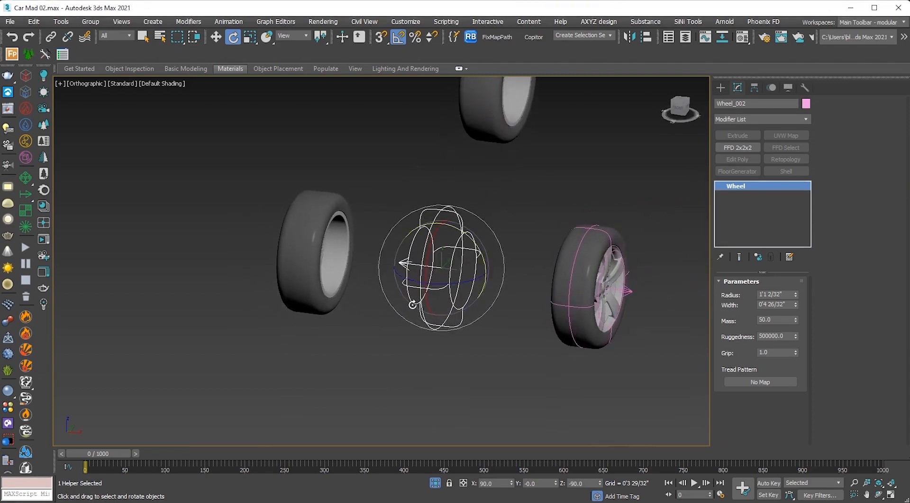
click(380, 37)
key(w)
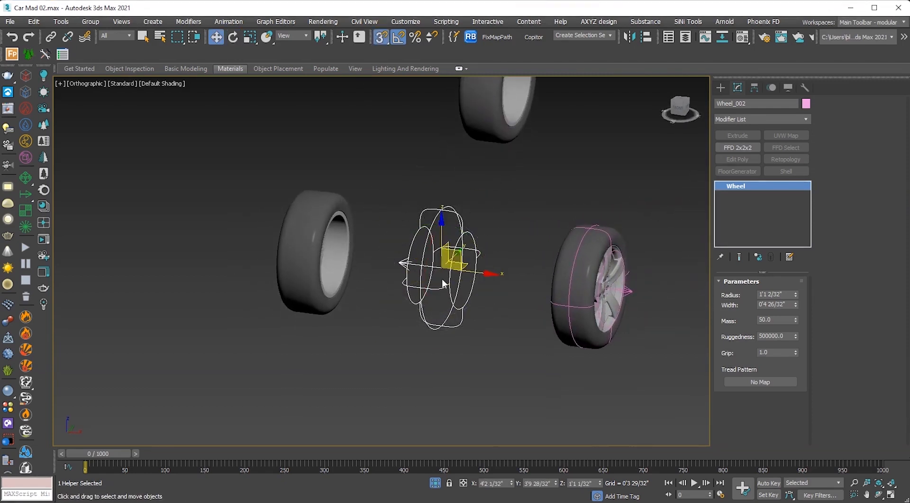
drag(458, 261, 322, 259)
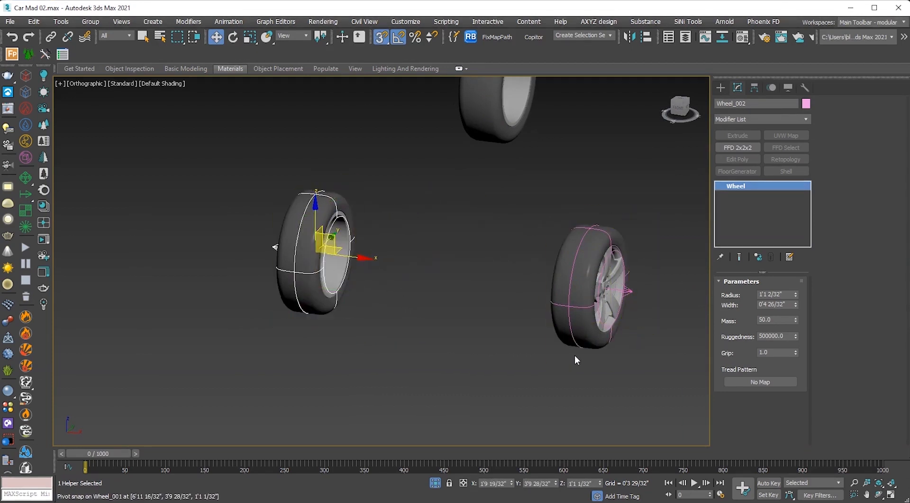
Step: Select both front wheel helpers and clone them along Y toward the rear wheels as one copy
alt+middle_drag(575, 354, 647, 230)
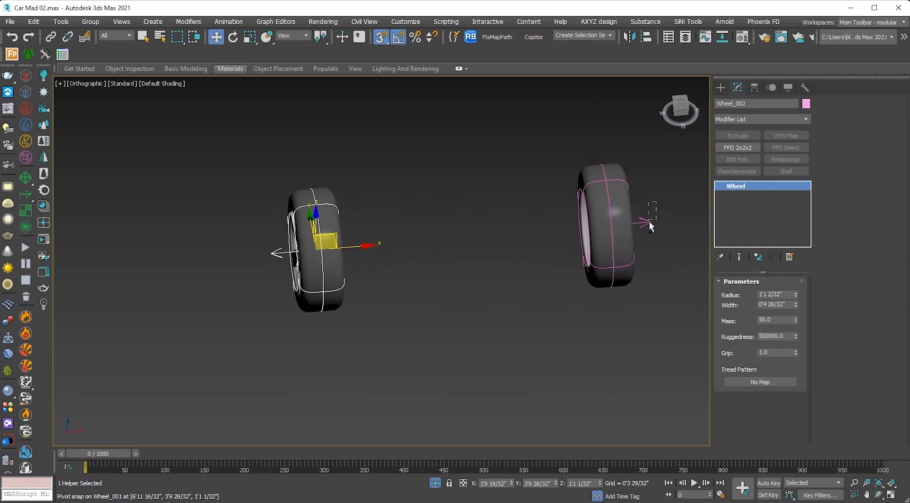
ctrl+click(647, 226)
alt+middle_drag(423, 286, 432, 255)
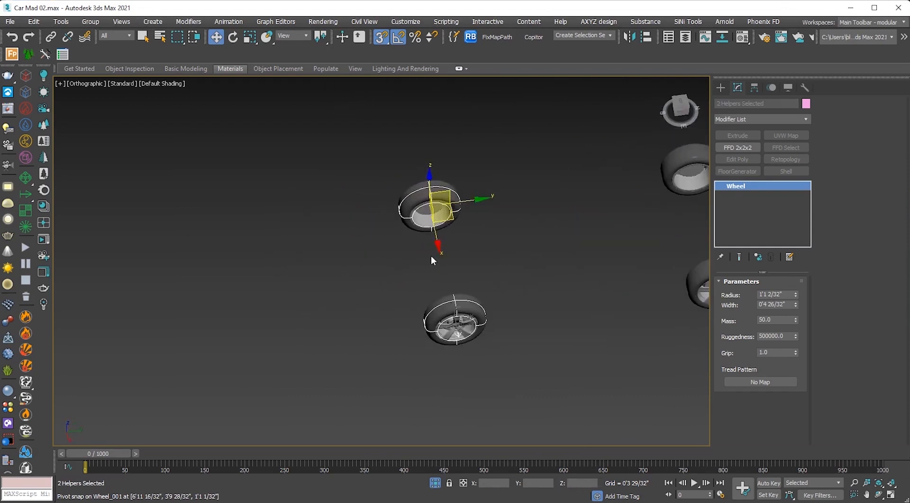
mouse_move(472, 198)
mouse_down()
mouse_move(524, 209)
mouse_move(607, 263)
mouse_move(576, 275)
mouse_up()
click(411, 226)
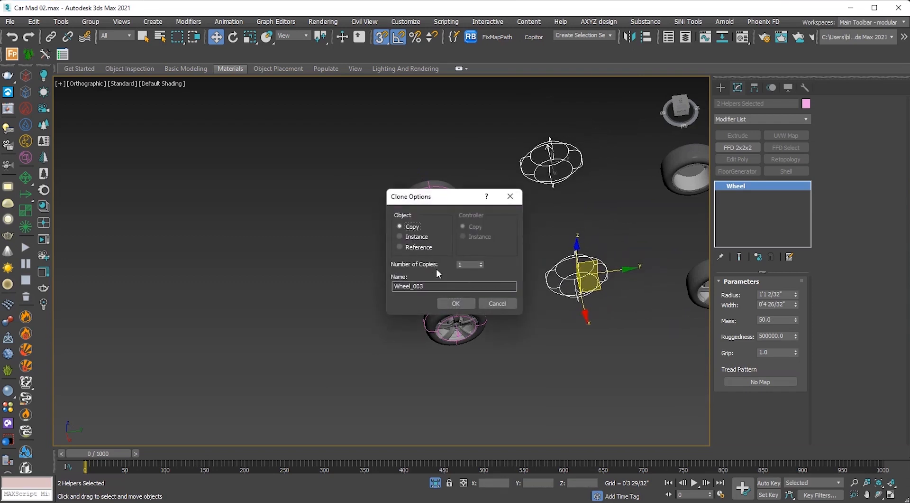
click(455, 302)
Step: Snap the two cloned wheel helpers onto the rear wheels' pivots
middle_drag(628, 319, 464, 314)
scroll(429, 296, down, 2)
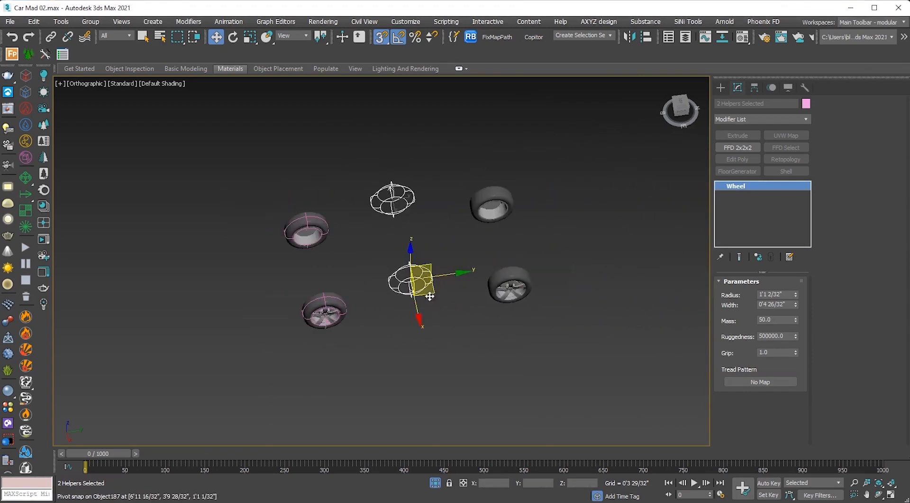
drag(431, 287, 509, 291)
alt+middle_drag(379, 286, 437, 263)
key(p)
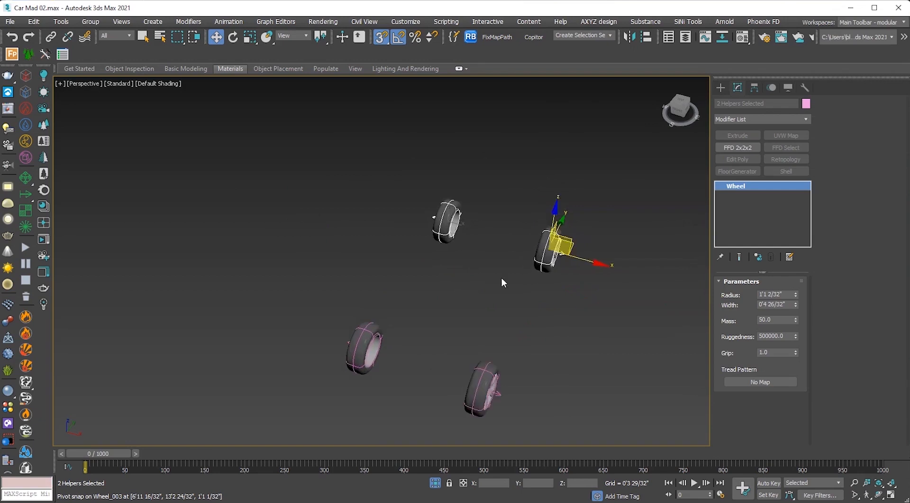
middle_drag(502, 280, 454, 231)
Step: Turn 3D snapping off, inspect the placement and direction of the four wheel helpers, and clear the selection
click(485, 299)
click(452, 336)
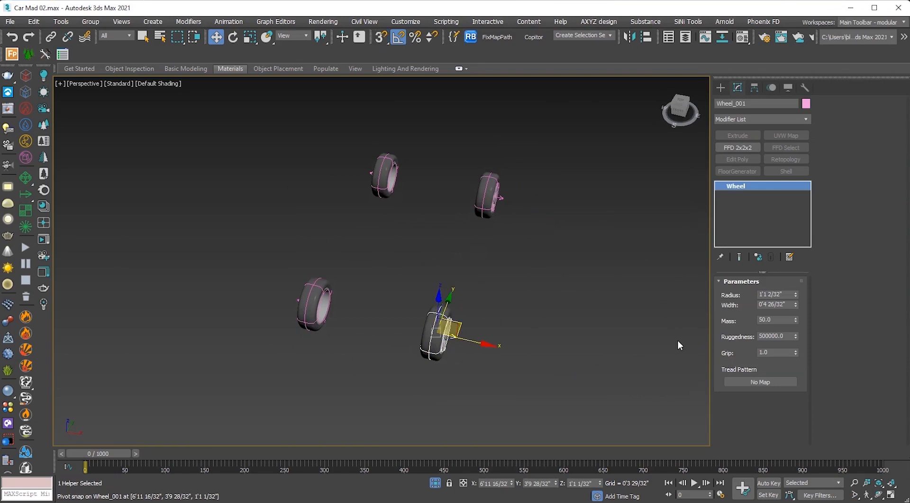
mouse_move(502, 320)
alt+middle_down()
mouse_move(534, 317)
mouse_move(556, 301)
mouse_move(480, 321)
mouse_move(488, 320)
alt+middle_up()
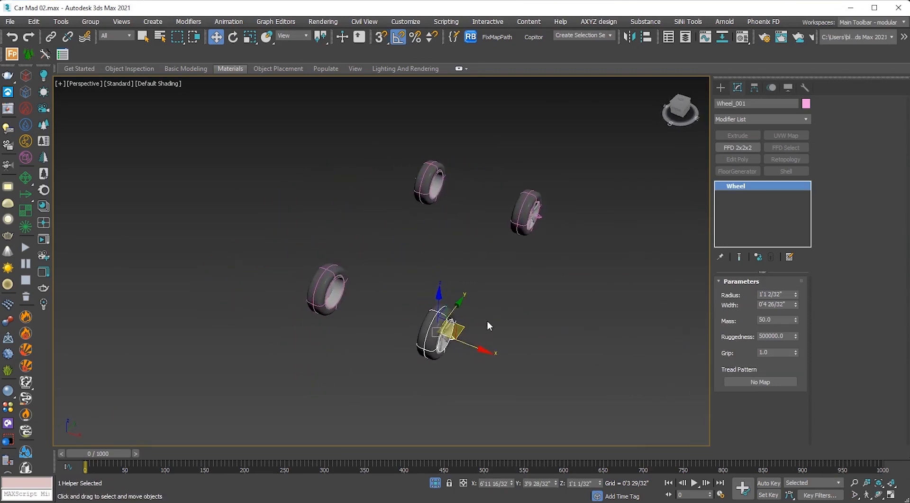
scroll(417, 332, up, 3)
scroll(435, 337, down, 3)
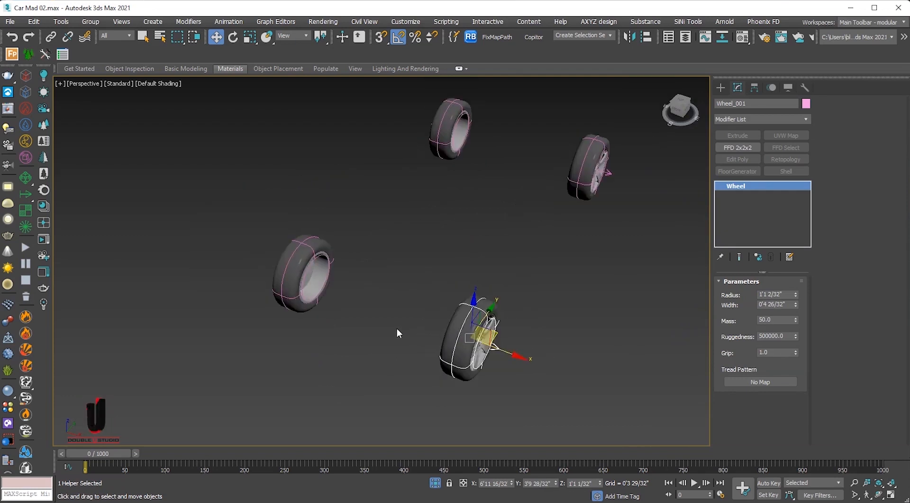
click(413, 334)
alt+middle_drag(413, 333, 419, 335)
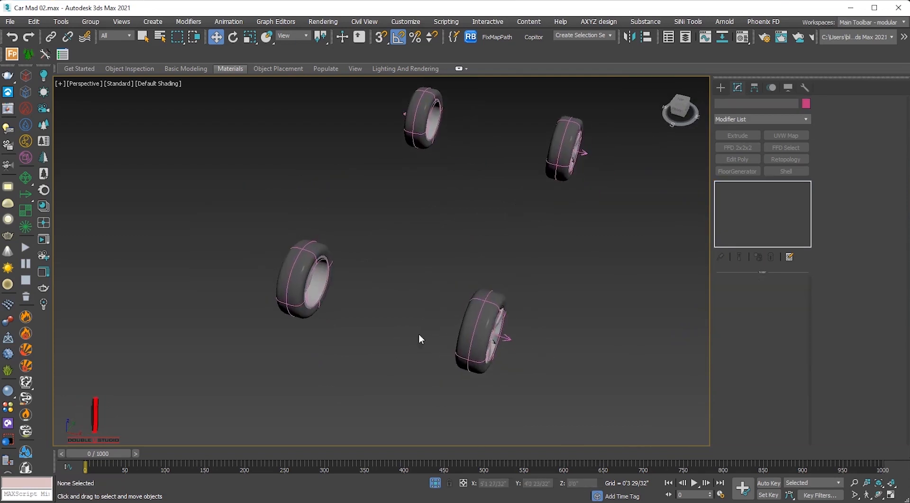
Step: Link each of the two front wheel meshes to its own Wheel helper as parent
click(51, 38)
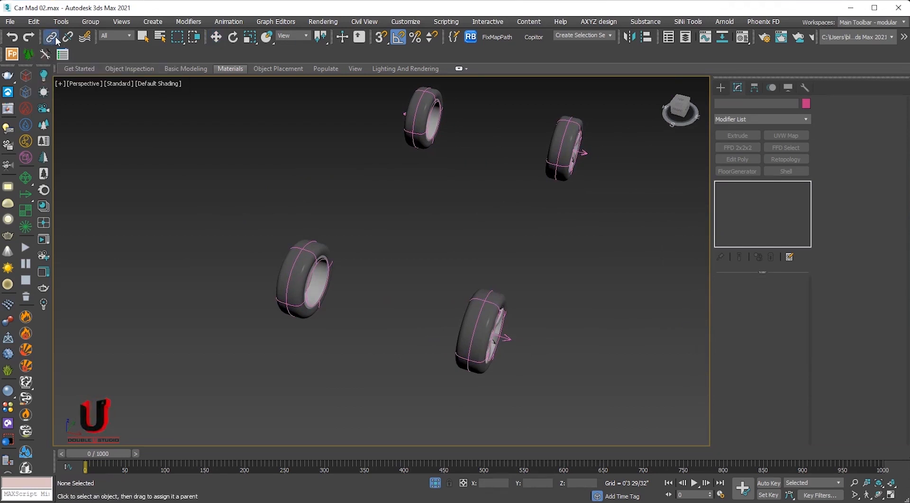
scroll(523, 308, up, 5)
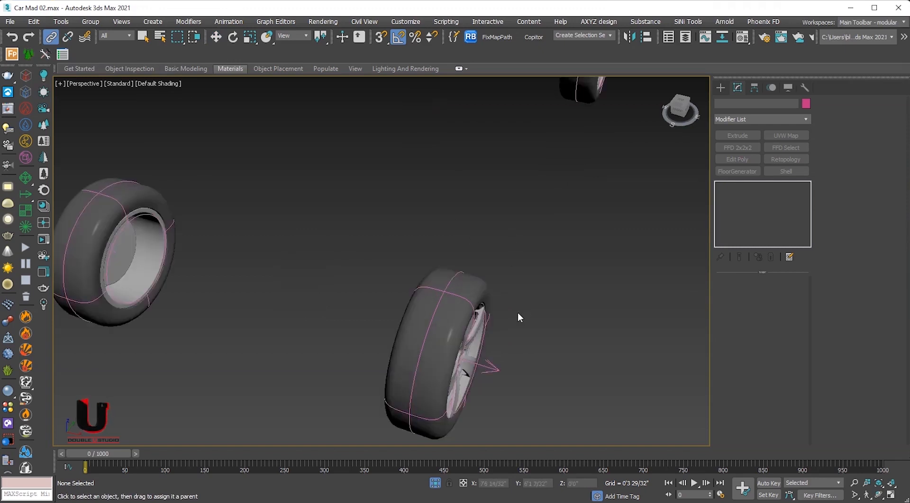
click(457, 280)
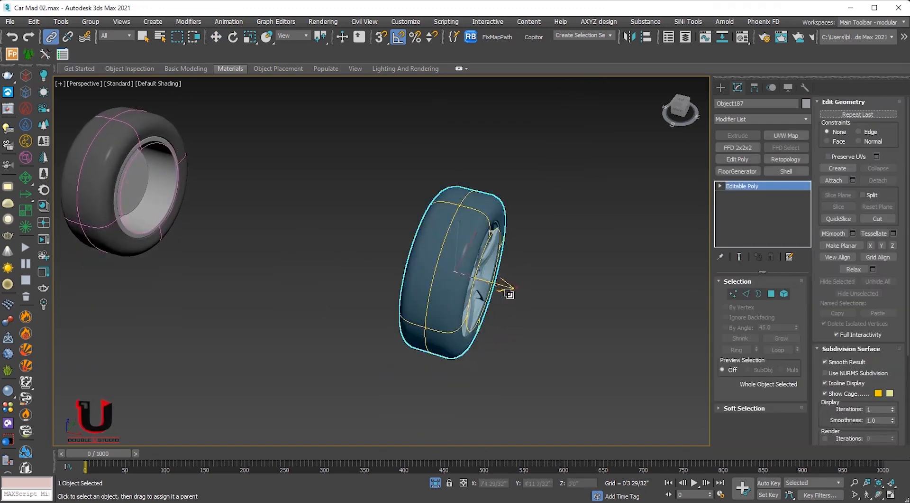
scroll(522, 292, down, 4)
scroll(523, 292, down, 2)
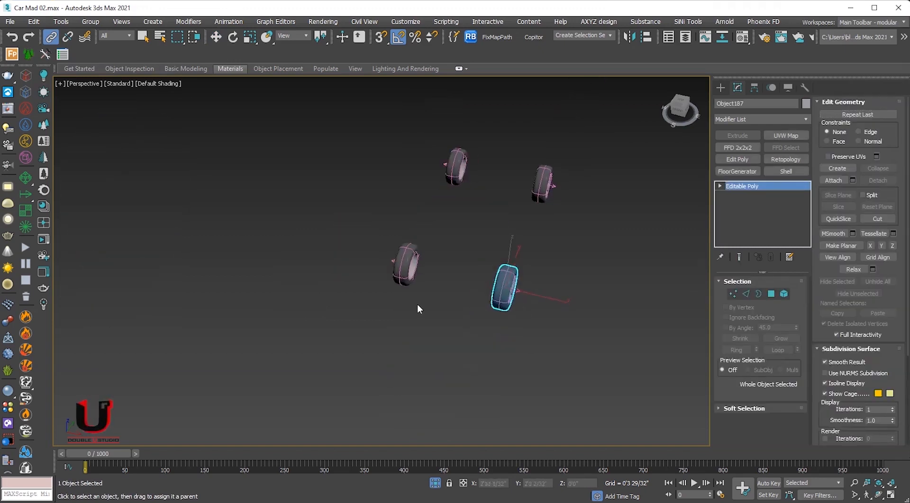
mouse_move(379, 311)
alt+middle_down()
mouse_move(411, 297)
mouse_move(395, 306)
alt+middle_up()
scroll(411, 297, up, 4)
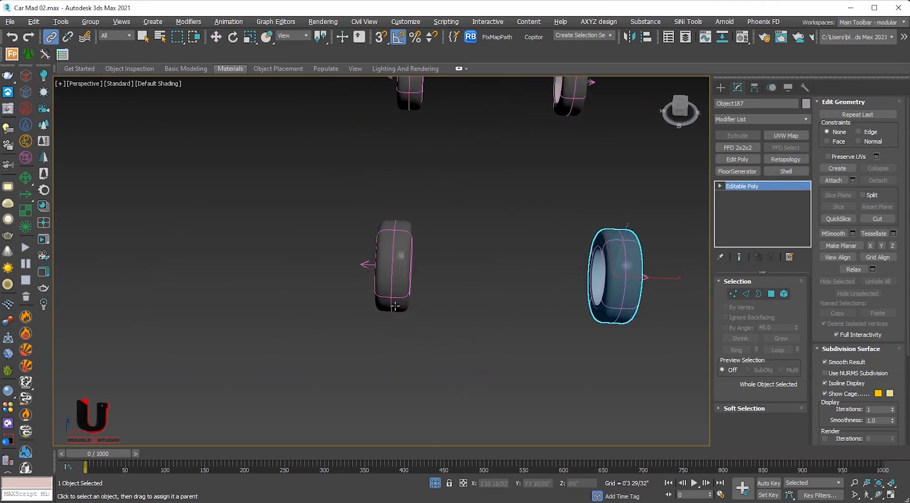
click(379, 266)
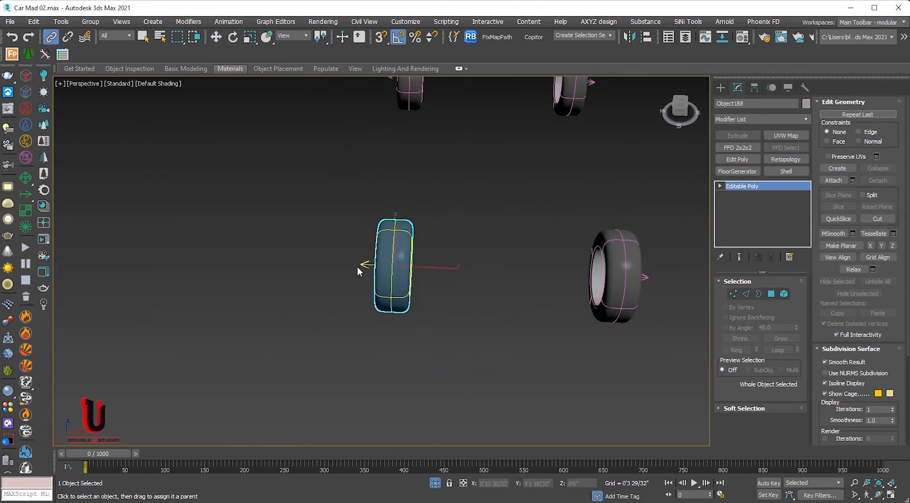
Step: Link each of the two rear wheel meshes to its own Wheel helper and return to the Move tool
alt+middle_drag(492, 177, 558, 210)
scroll(557, 208, up, 3)
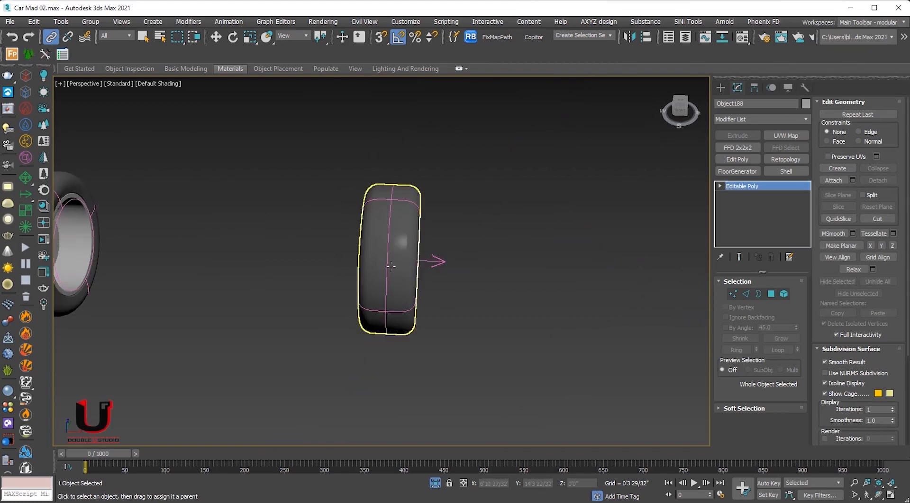
click(441, 264)
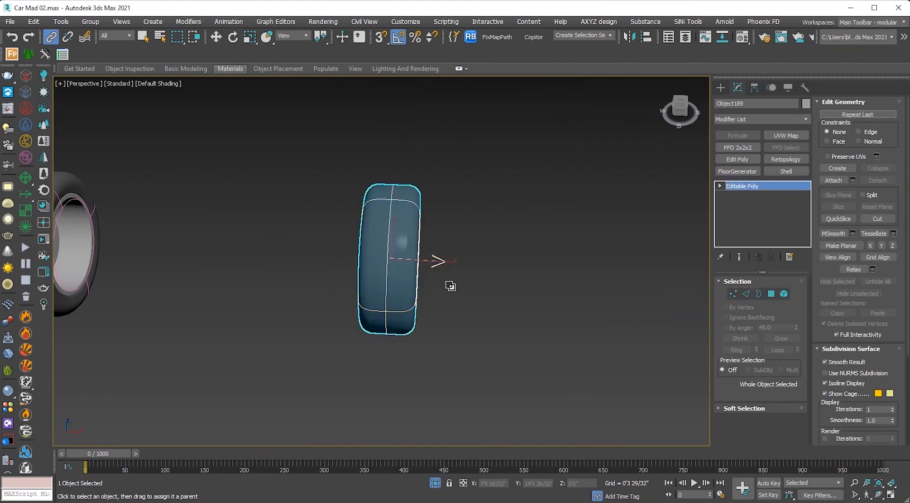
scroll(447, 283, down, 5)
scroll(321, 297, up, 4)
scroll(388, 242, up, 2)
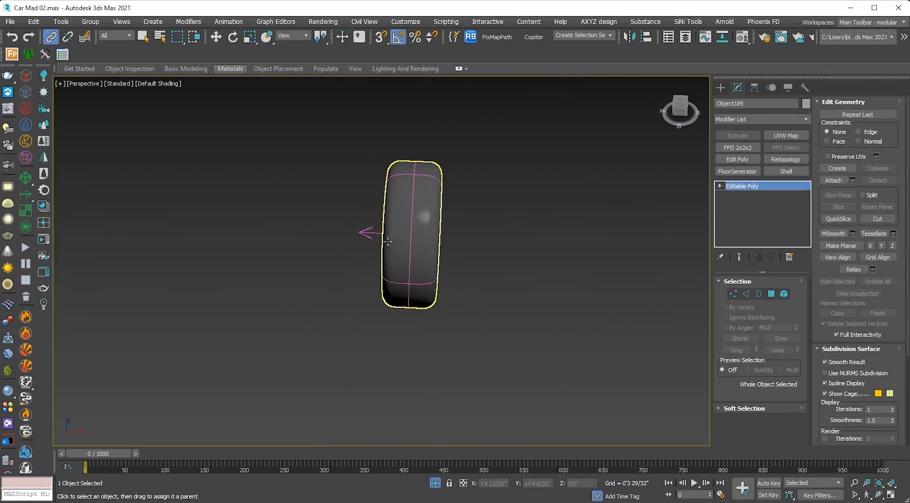
drag(392, 226, 367, 240)
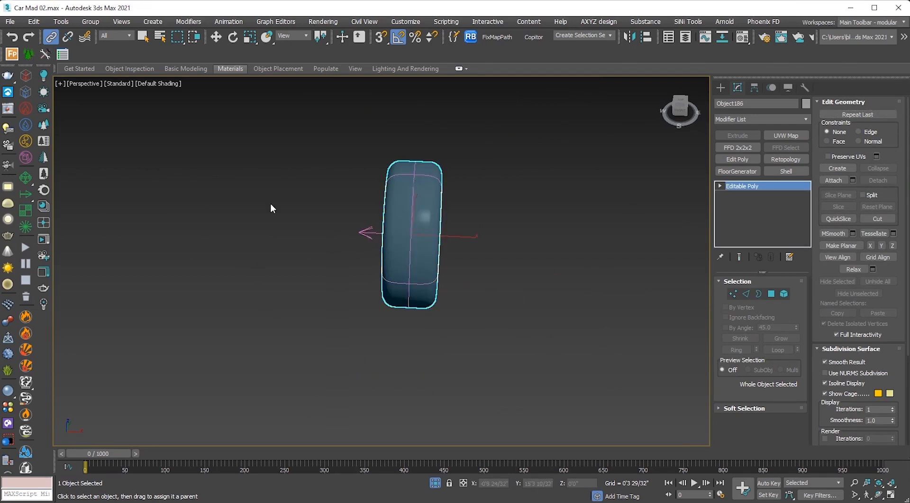
click(216, 36)
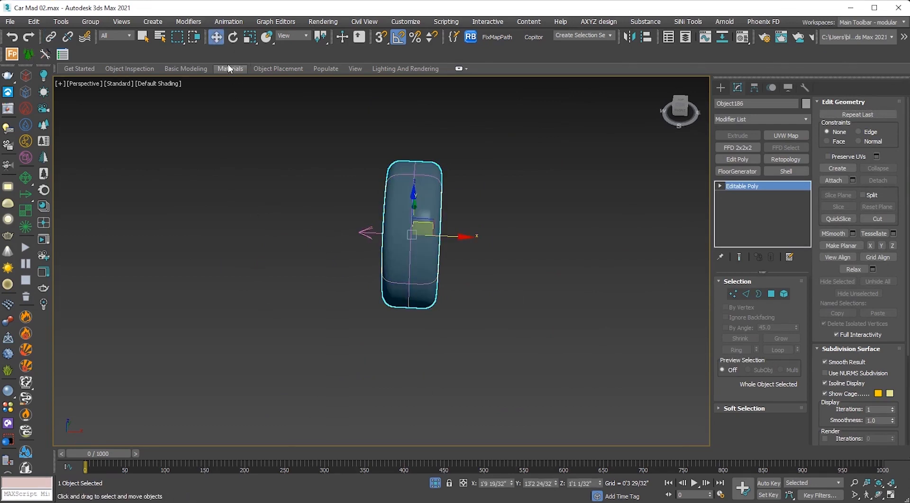
Step: In the Front view, create a MadCar Wishbone suspension about 0'10 25/32" long between the wheels
scroll(251, 201, down, 2)
scroll(249, 195, down, 3)
middle_drag(289, 208, 356, 212)
scroll(369, 223, up, 2)
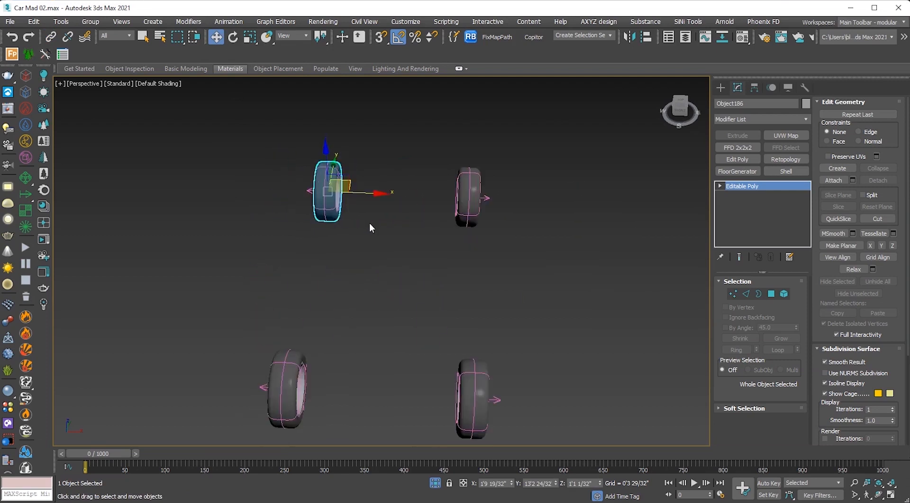
middle_drag(421, 249, 435, 231)
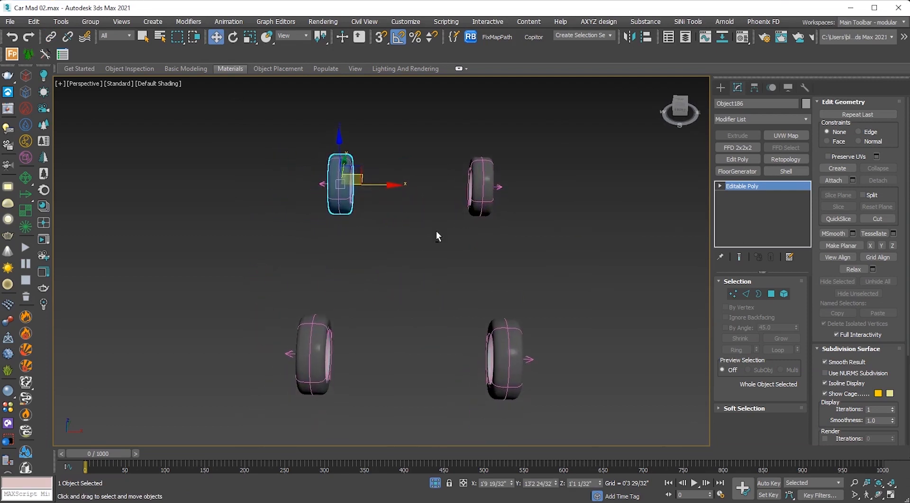
key(f)
scroll(437, 239, down, 5)
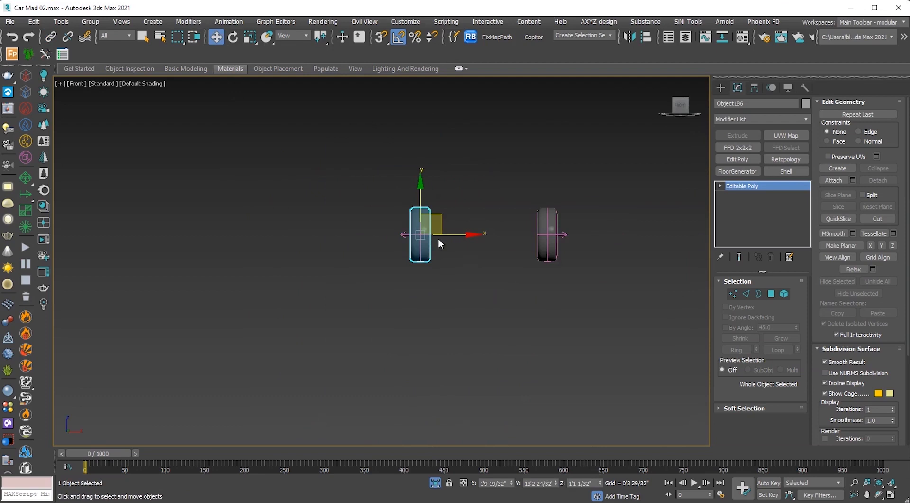
click(495, 247)
scroll(513, 237, up, 5)
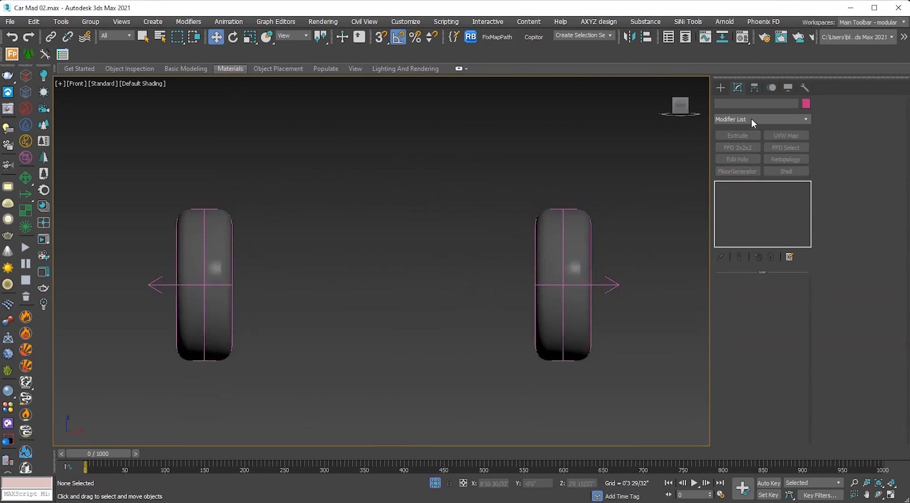
click(721, 89)
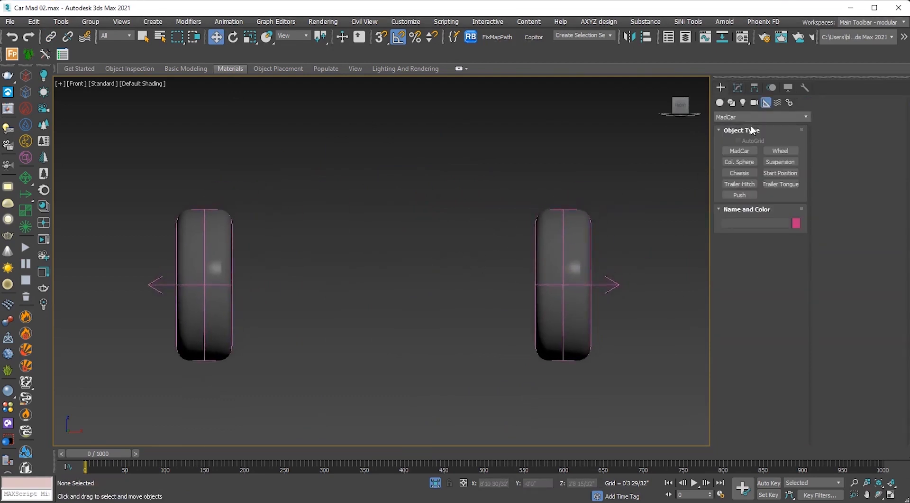
click(781, 162)
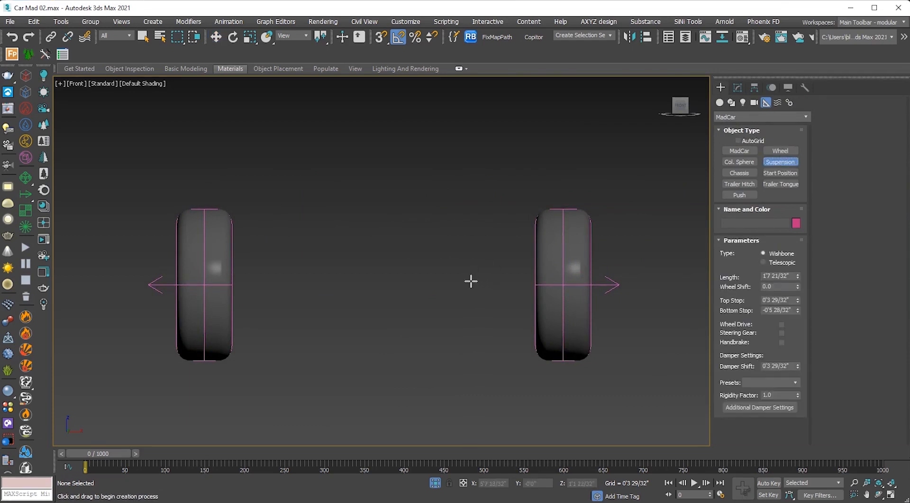
drag(471, 282, 533, 302)
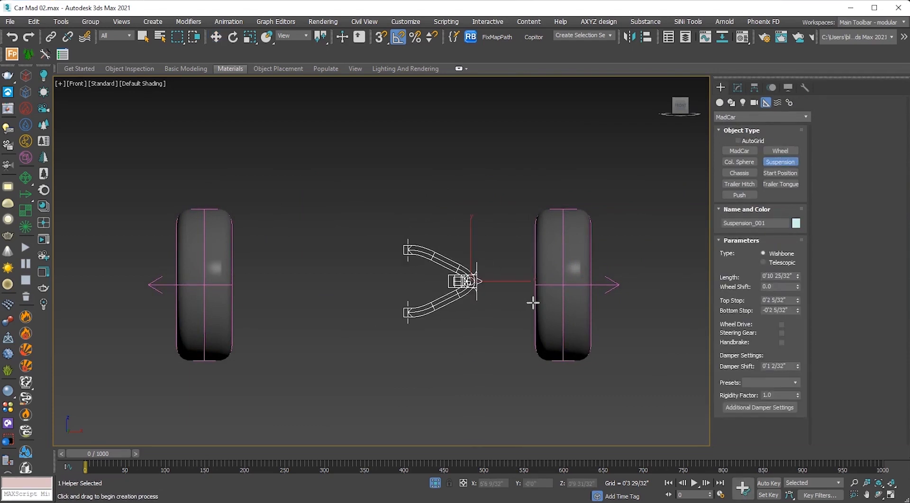
Step: Rotate the suspension helper 90° about X so its wishbone arms lie horizontally
key(w)
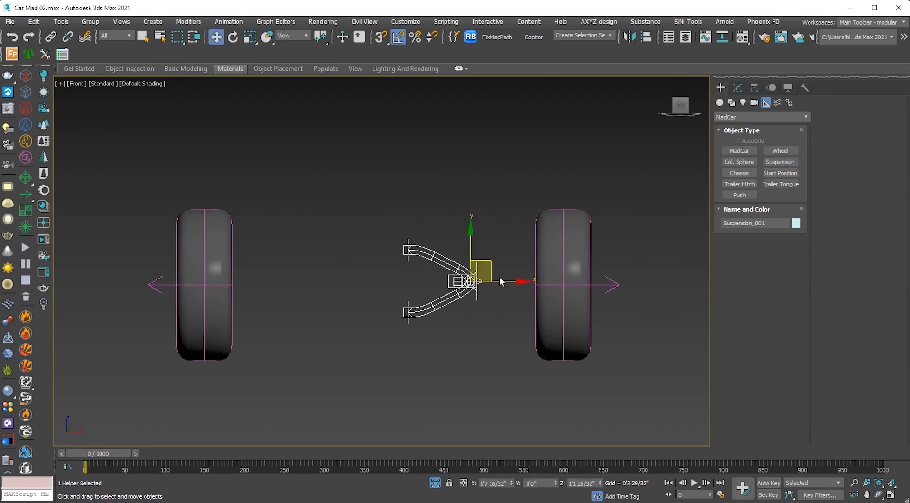
scroll(457, 282, down, 2)
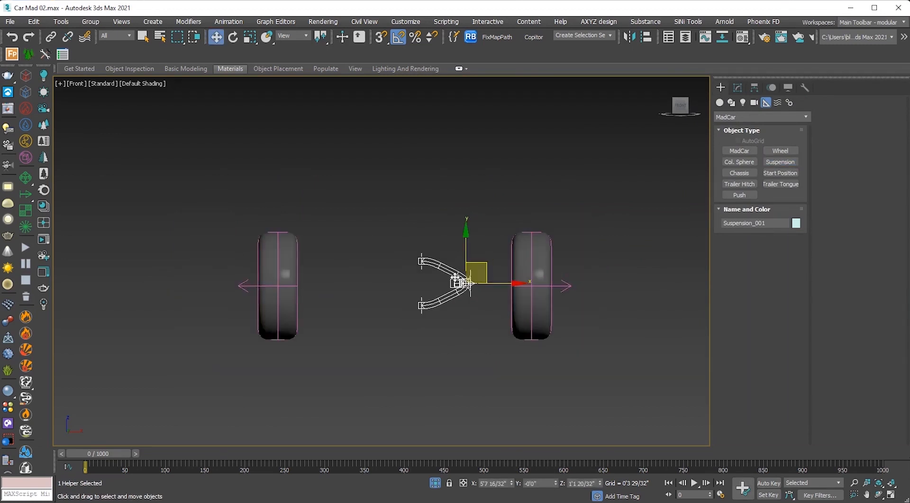
key(e)
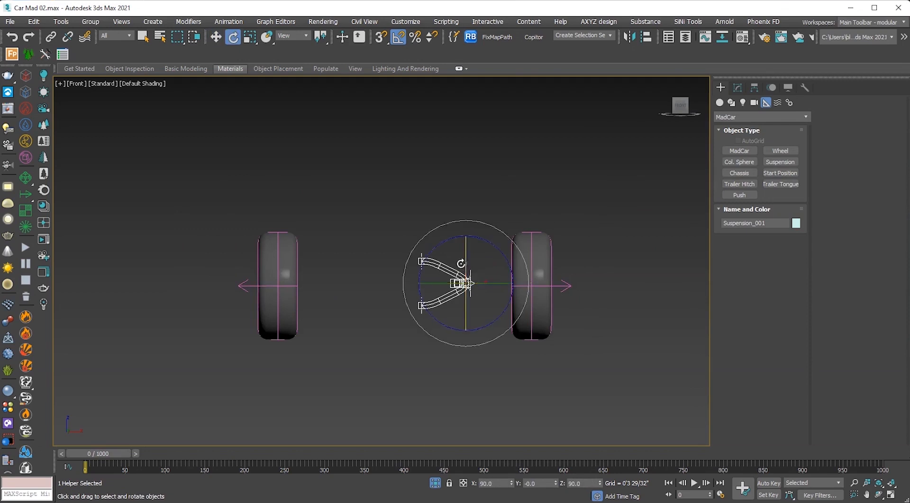
scroll(457, 261, up, 2)
drag(469, 261, 469, 307)
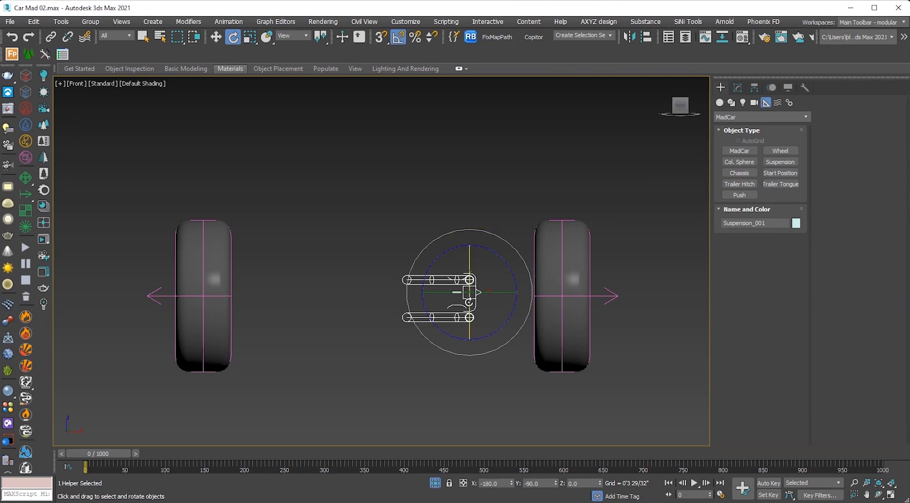
right_click(473, 255)
click(418, 236)
Step: Turn 3D snapping on and move the suspension helper onto the pivot of the front wheel that its hub faces
alt+middle_drag(418, 235, 480, 284)
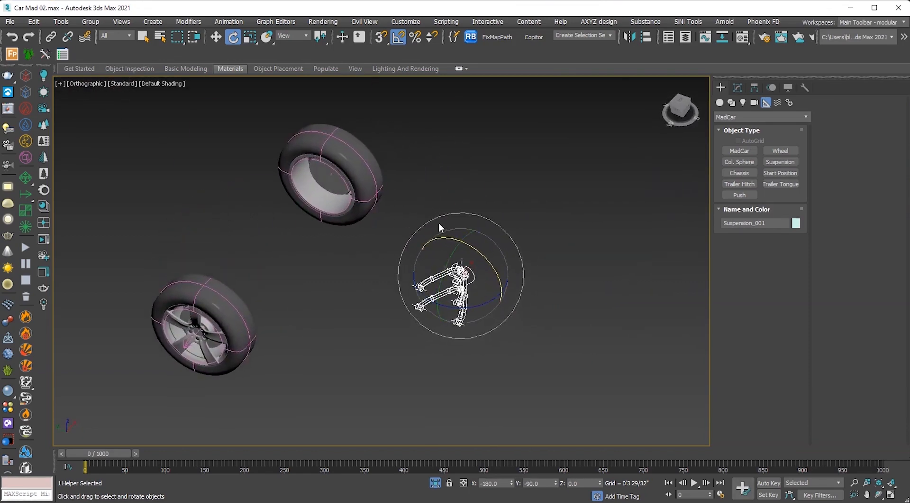
key(a)
key(w)
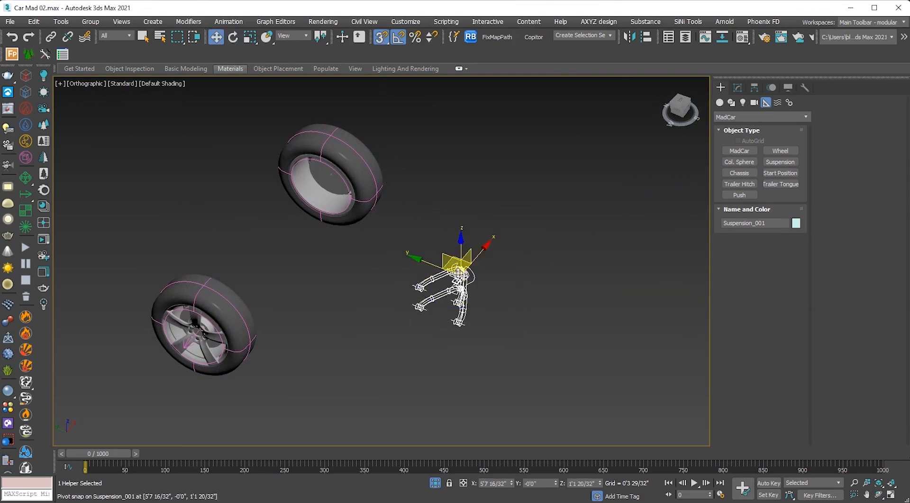
drag(454, 266, 335, 180)
alt+middle_drag(327, 204, 270, 193)
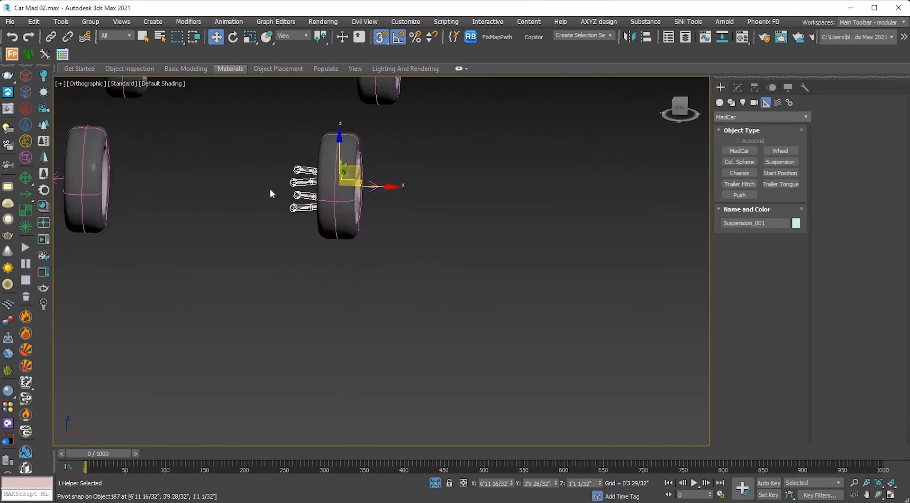
middle_drag(519, 172, 638, 296)
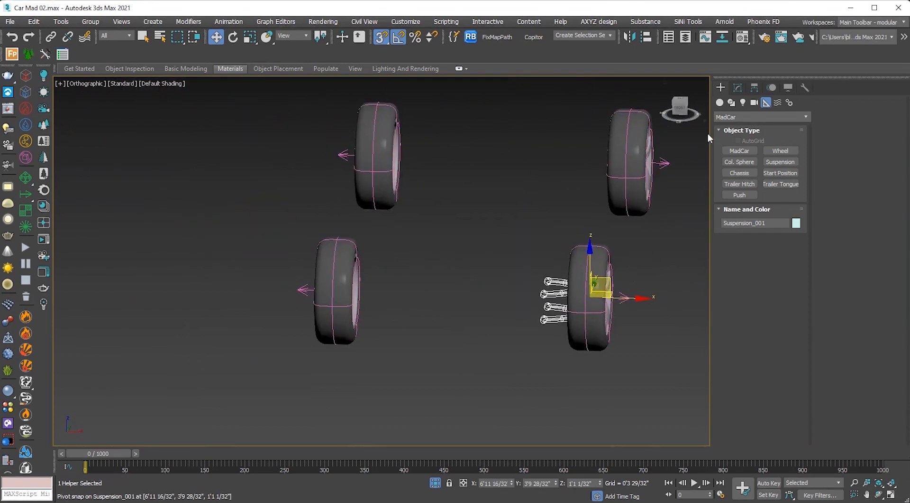
Step: Set the suspension's Length to 0'11 31/32" and check its fit inside the wheel in wireframe and shaded views
click(738, 88)
key(f)
key(z)
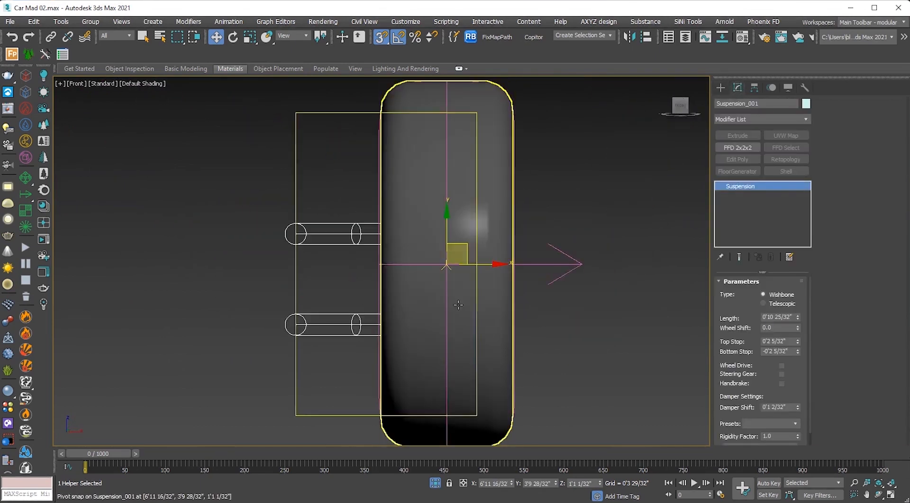
key(F3)
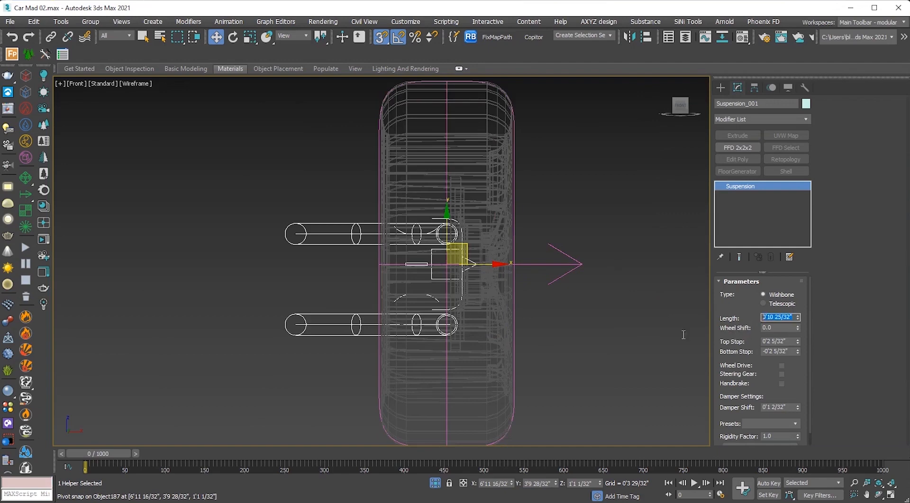
drag(798, 317, 798, 308)
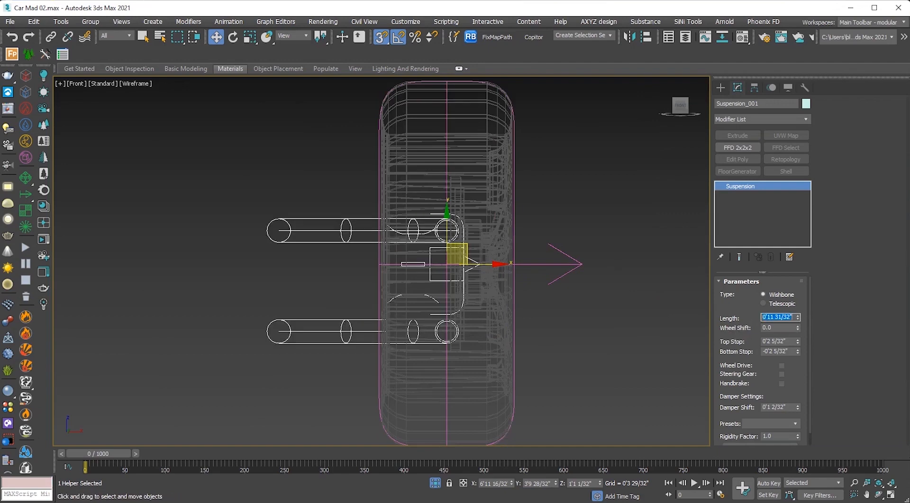
scroll(411, 302, down, 7)
alt+middle_drag(386, 301, 441, 344)
scroll(427, 311, up, 3)
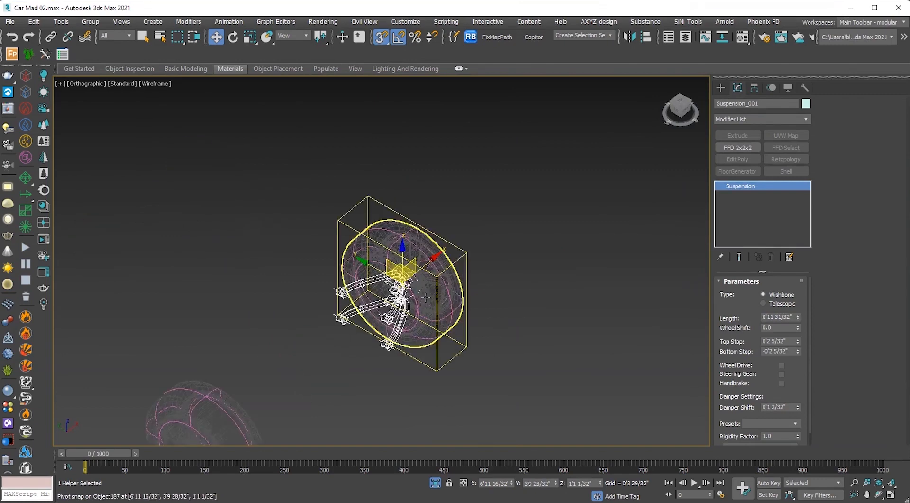
drag(406, 277, 397, 283)
scroll(389, 284, down, 3)
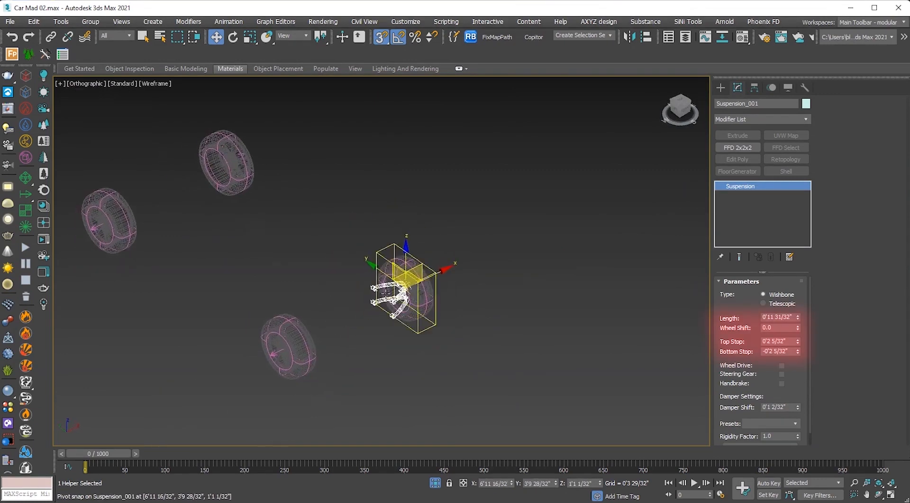
key(p)
scroll(382, 291, up, 5)
key(F3)
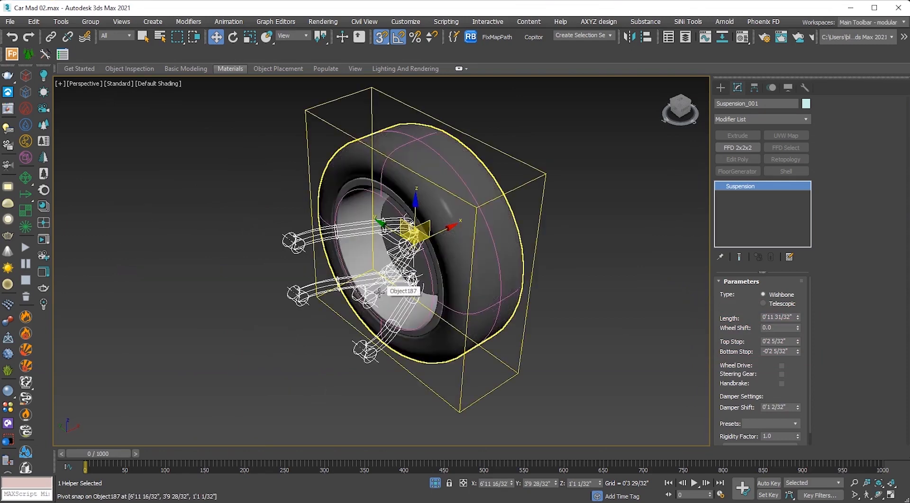
Step: Turn 3D snapping off, reselect the front suspension helper and enable its Steering Gear option
scroll(377, 289, down, 4)
alt+middle_drag(377, 290, 376, 304)
middle_drag(376, 305, 419, 299)
click(390, 316)
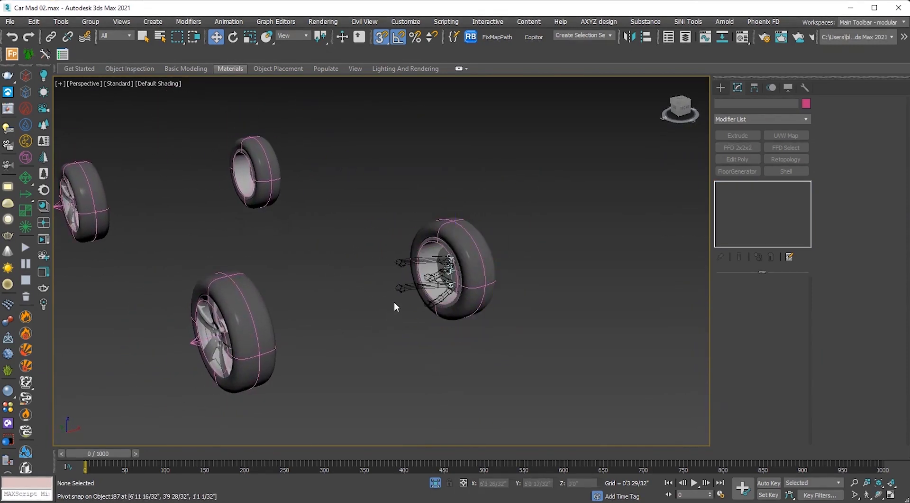
key(s)
click(403, 290)
alt+middle_drag(412, 322, 419, 328)
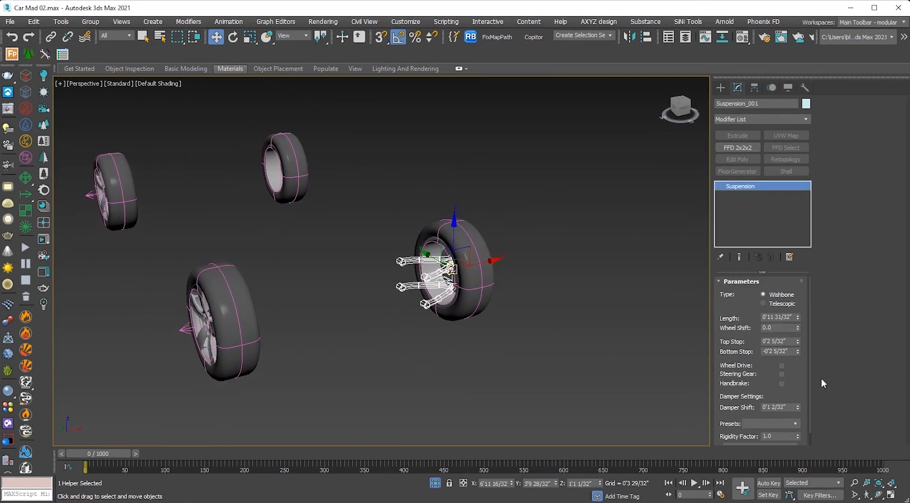
click(782, 374)
middle_drag(371, 385, 405, 391)
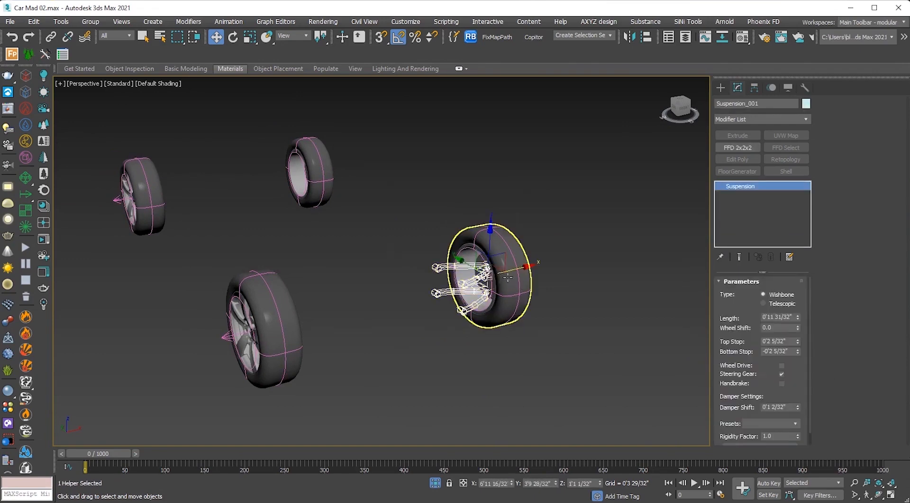
Step: Clone the front suspension as an instance along X and rotate it about Z until its hub faces the opposite front wheel
shift+drag(507, 277, 397, 301)
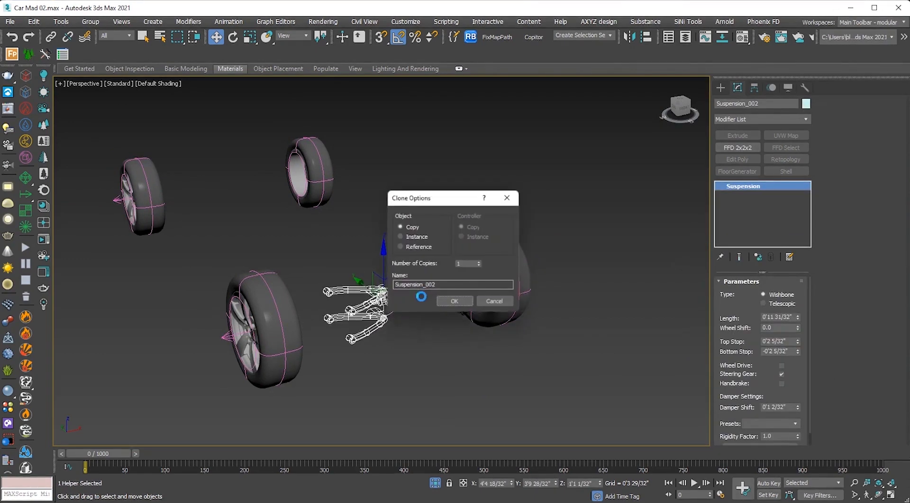
click(412, 237)
click(445, 303)
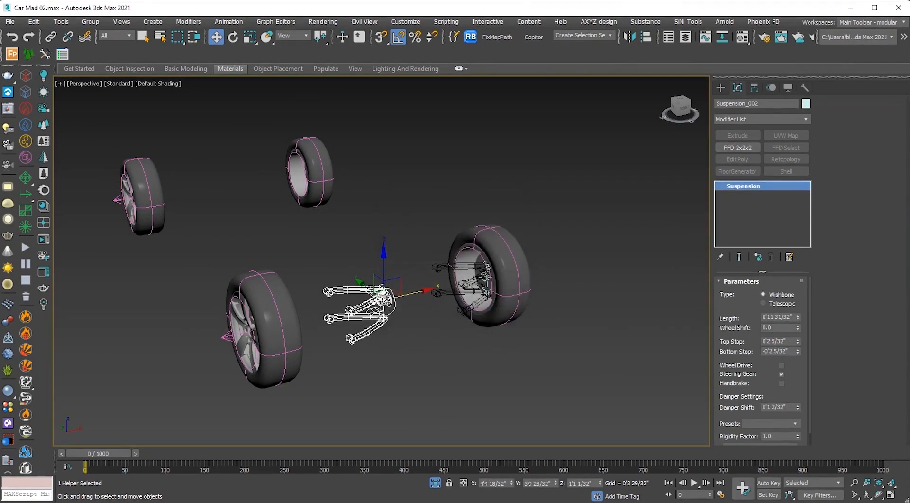
key(e)
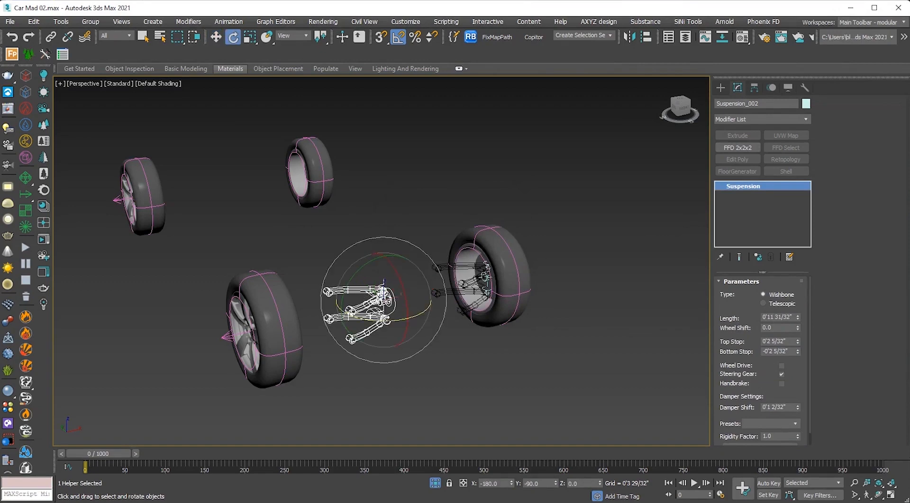
drag(387, 320, 481, 297)
alt+middle_drag(481, 298, 435, 341)
key(w)
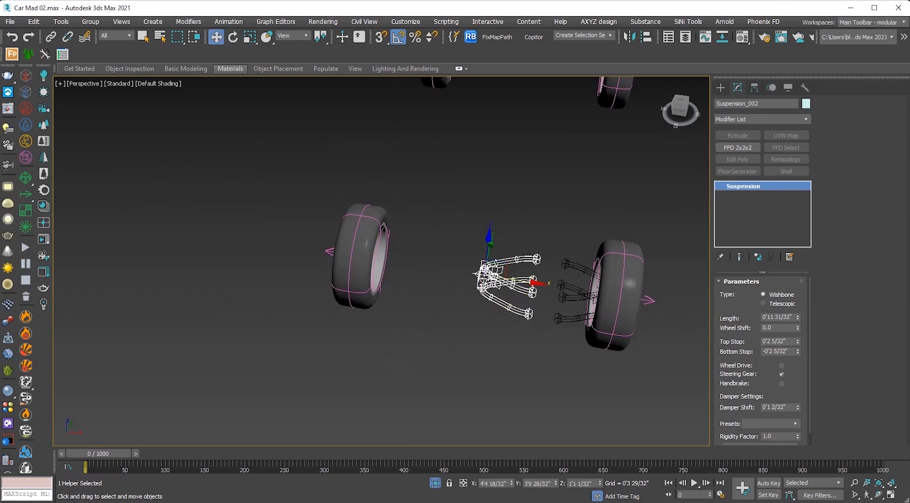
Step: Turn 3D snapping on and move the instanced suspension onto the opposite front wheel's pivot
key(s)
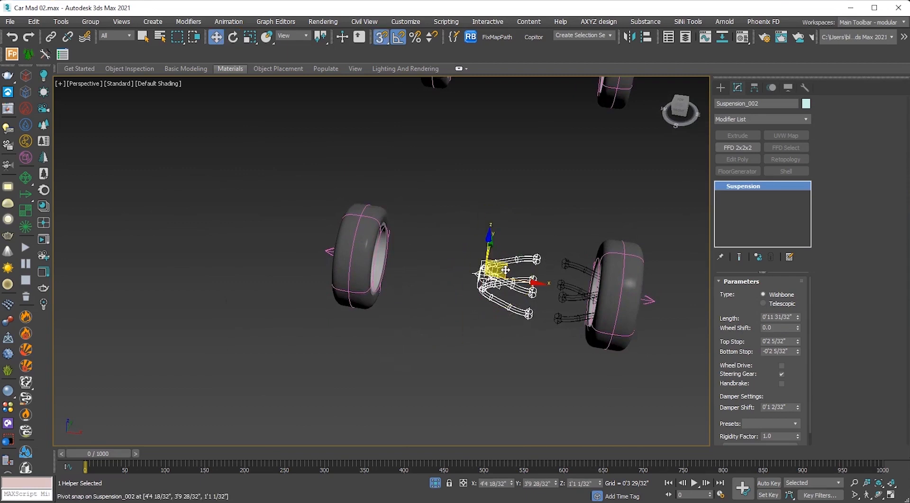
drag(506, 269, 374, 253)
alt+middle_drag(374, 254, 401, 290)
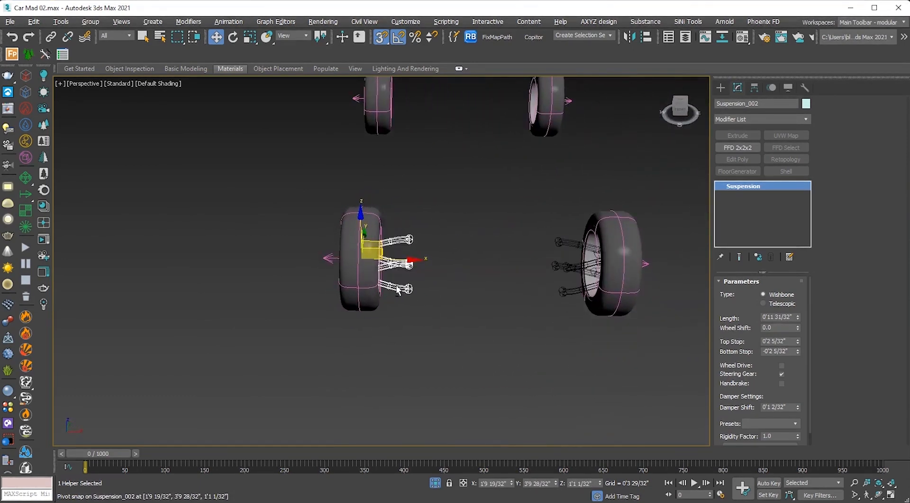
Step: Select both front suspensions and, with snapping off, clone the pair once along Y toward the rear wheels
click(457, 295)
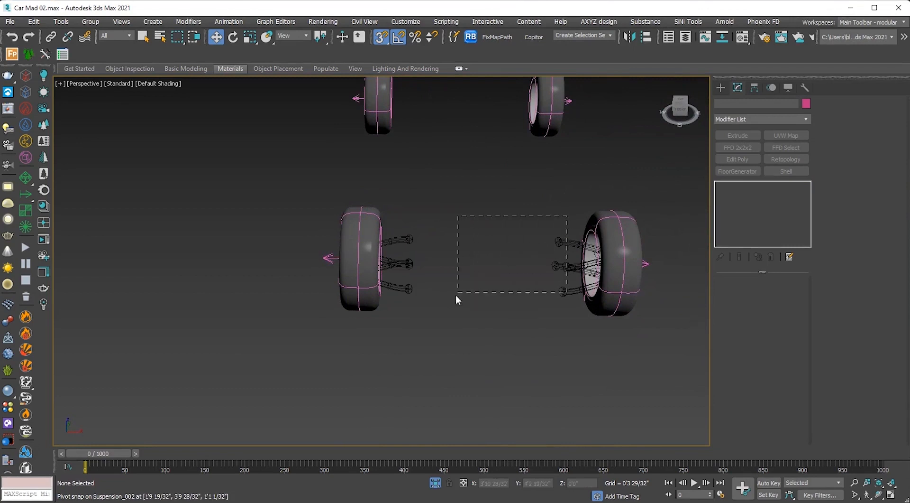
drag(456, 295, 397, 320)
scroll(399, 320, down, 4)
alt+middle_drag(410, 326, 387, 302)
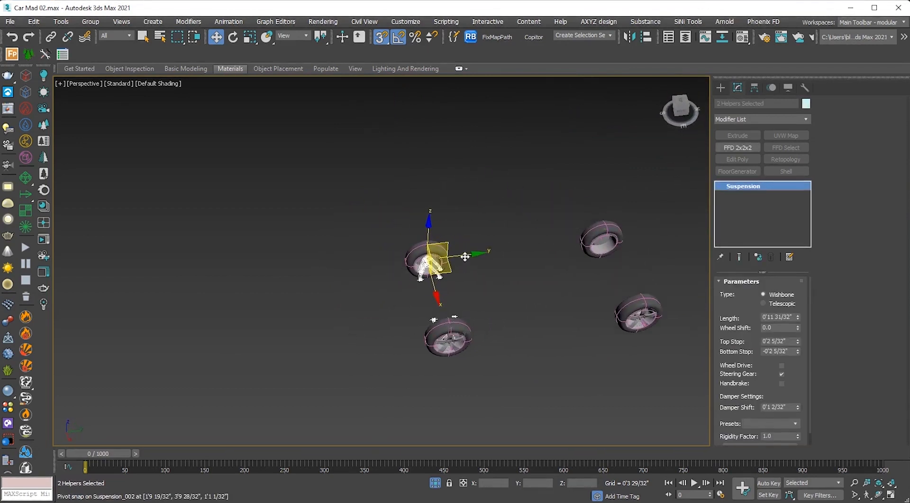
key(s)
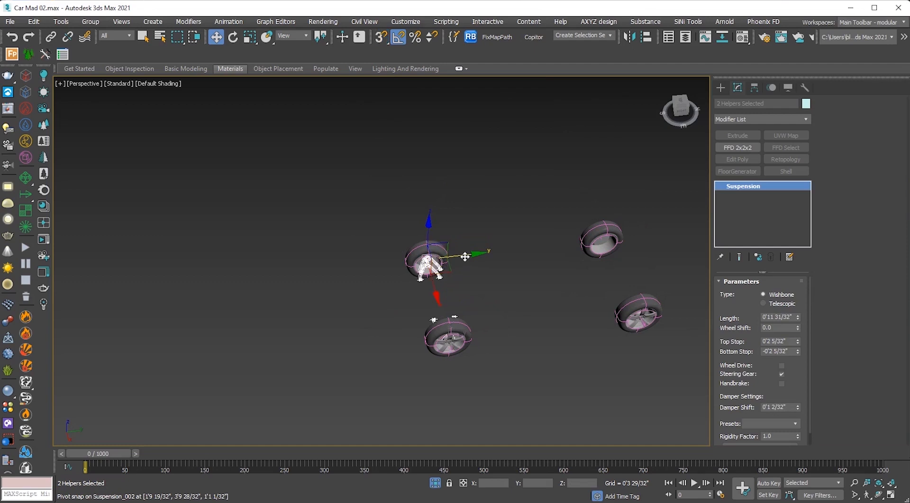
drag(469, 254, 579, 259)
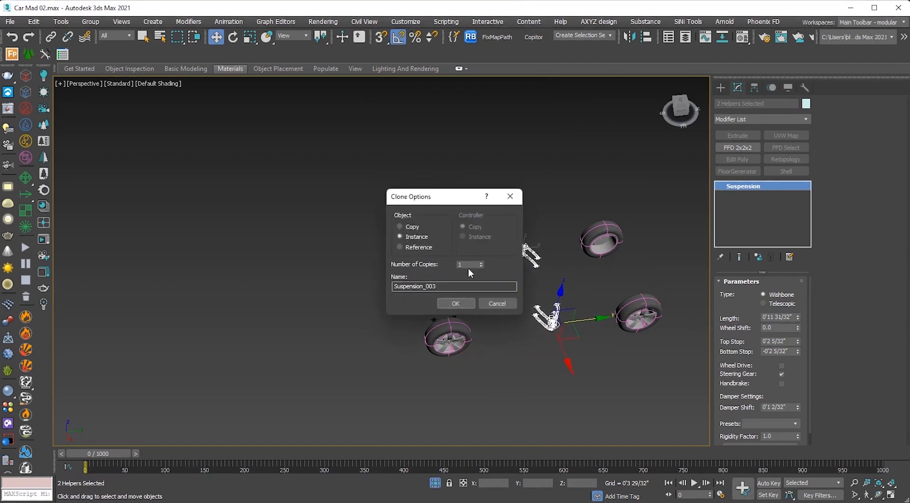
click(465, 303)
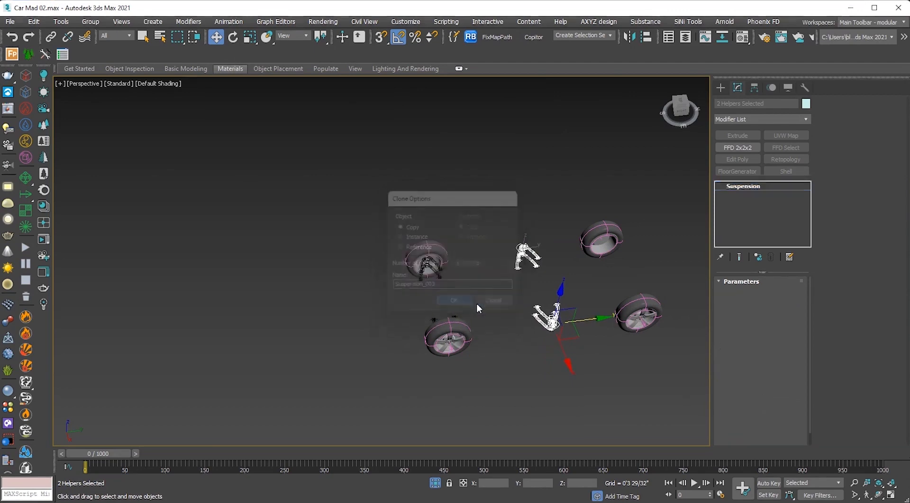
Step: Turn 3D snapping on and move the cloned suspension pair onto the rear wheels' pivots
scroll(604, 326, up, 3)
mouse_move(553, 331)
middle_down()
mouse_move(489, 344)
mouse_move(498, 341)
mouse_move(440, 331)
middle_up()
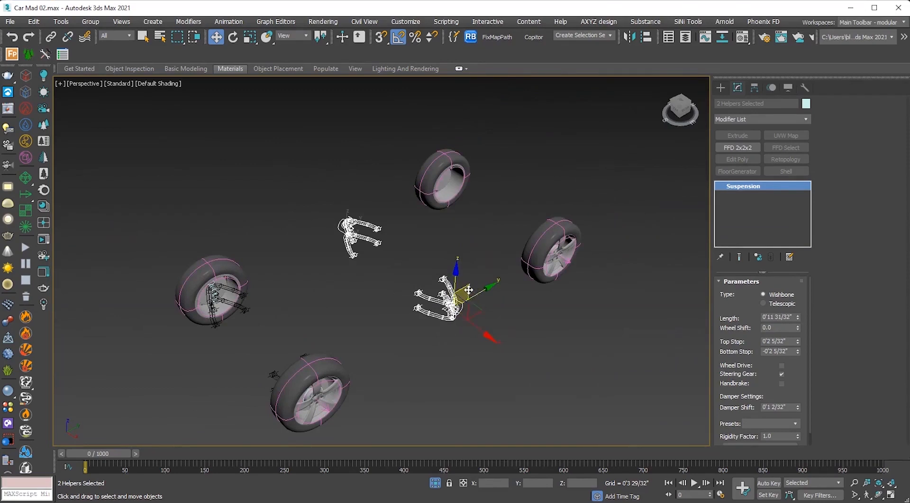
key(s)
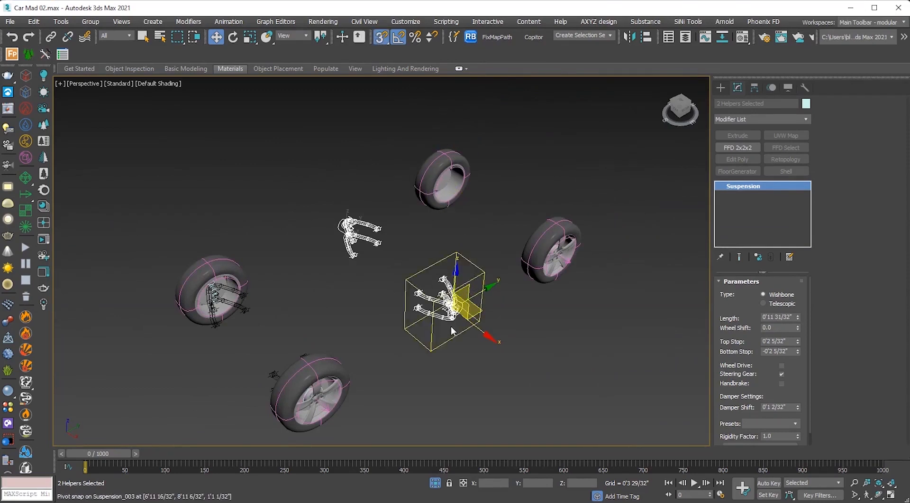
drag(468, 289, 558, 254)
alt+middle_drag(493, 270, 525, 291)
click(525, 287)
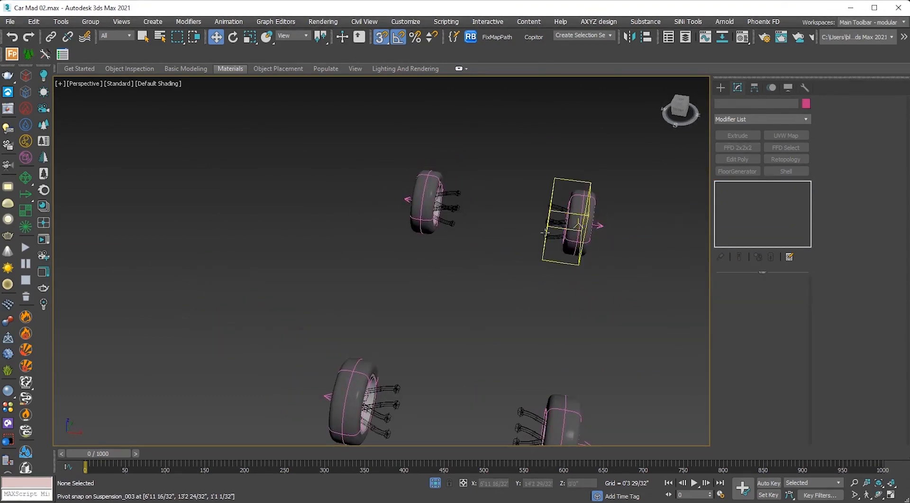
Step: For the rear suspension, disable Steering Gear and enable Wheel Drive and Handbrake
click(551, 229)
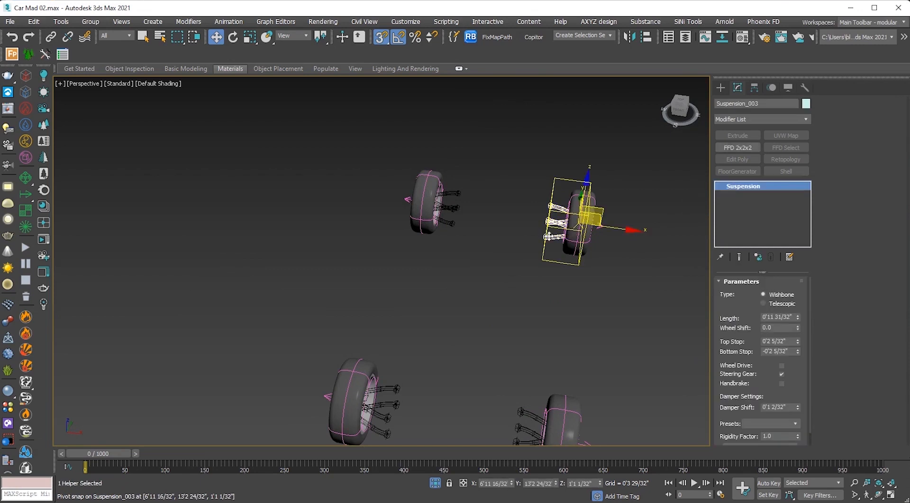
click(782, 383)
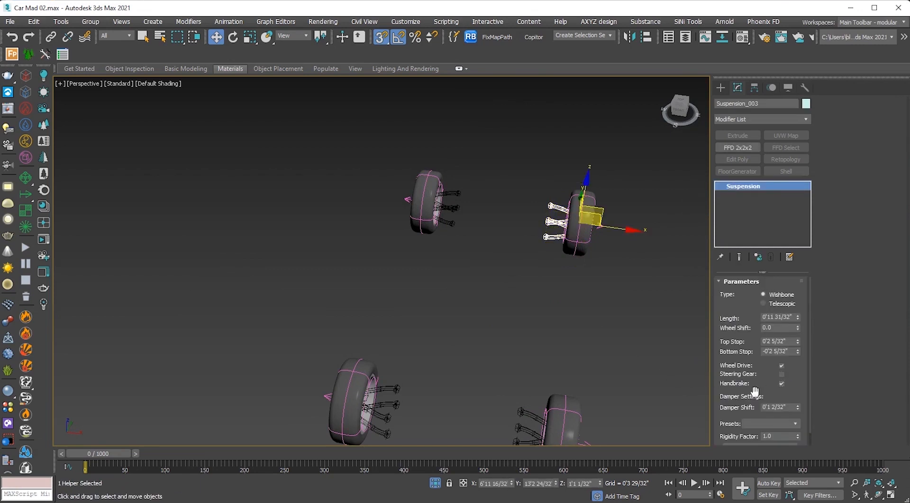
scroll(529, 382, down, 3)
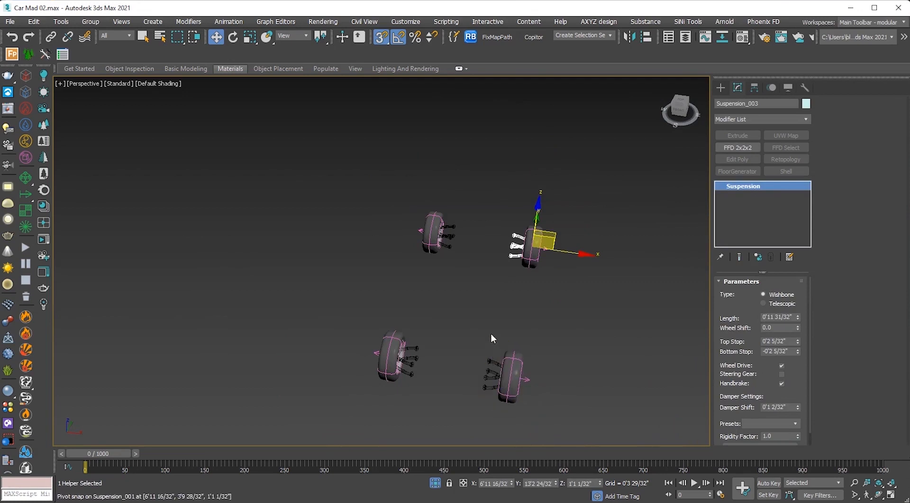
Step: Unhide all hidden objects, frame the whole car in the view and select its body proxy
alt+middle_drag(492, 334, 444, 312)
click(464, 322)
right_click(444, 316)
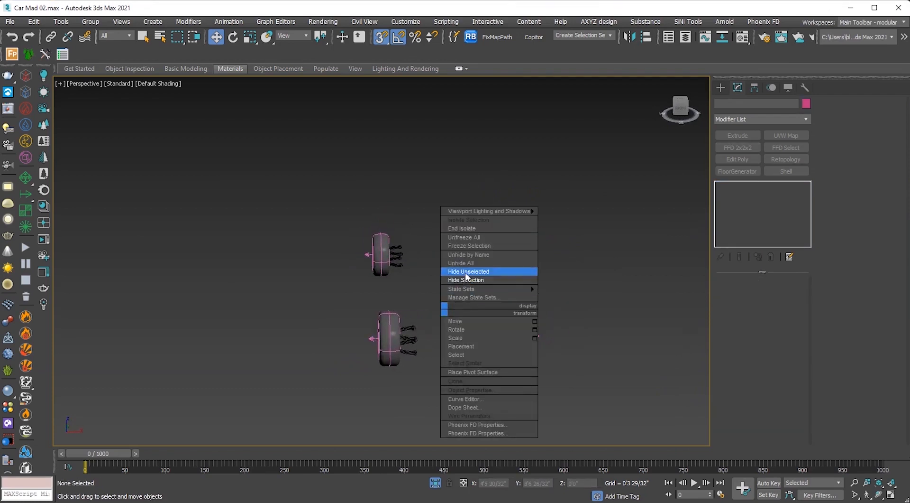
click(474, 267)
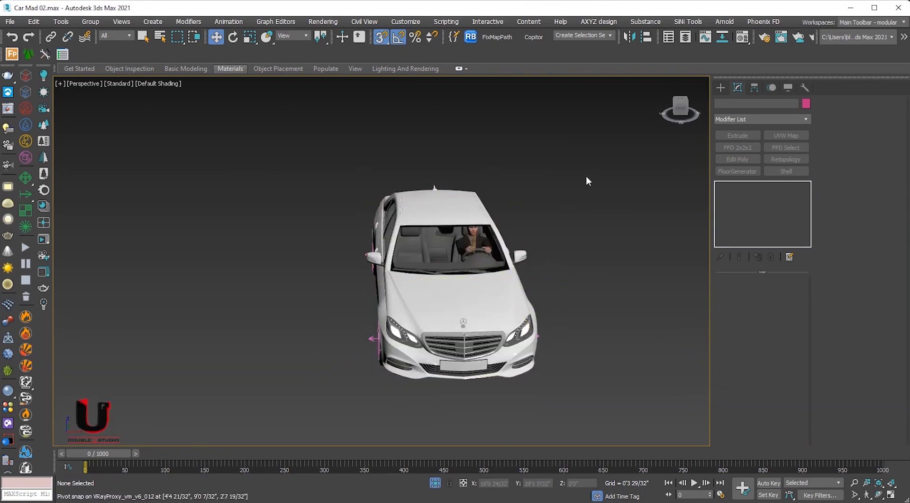
drag(622, 135, 246, 482)
key(z)
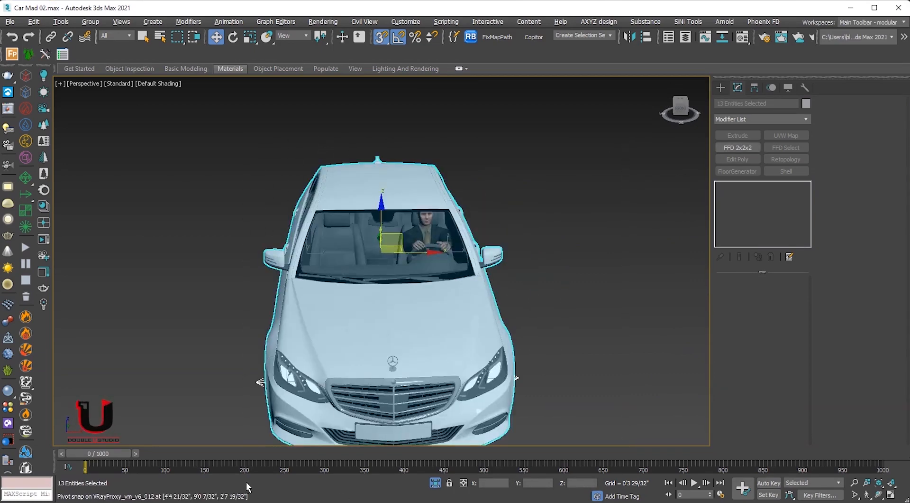
alt+middle_drag(415, 328, 526, 330)
click(563, 379)
click(528, 340)
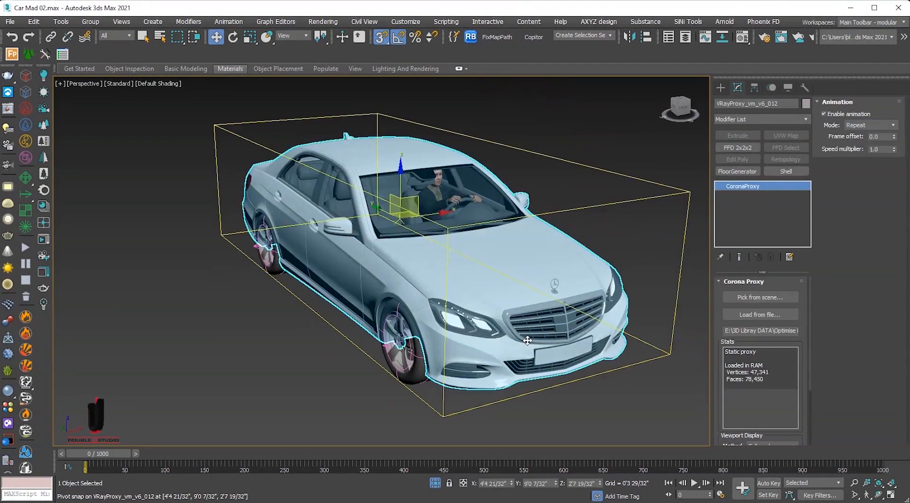
scroll(526, 340, down, 8)
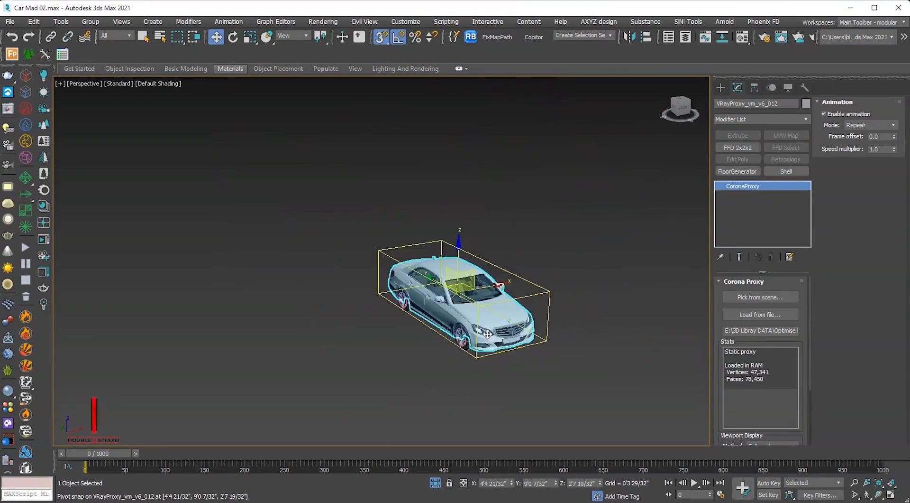
Step: Create a MadCar Chassis helper about 3'0" wide, 7'4" long and 0'11" high beside the car, and show it in Top view
click(721, 87)
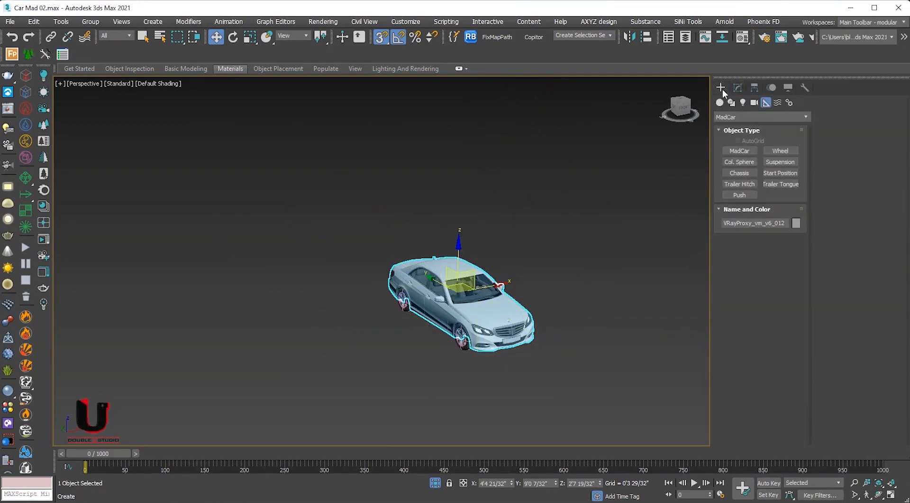
click(740, 174)
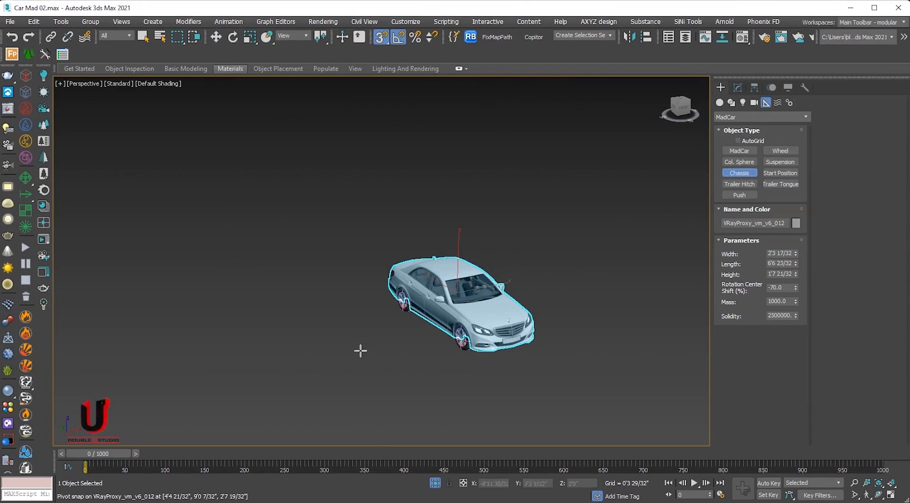
drag(360, 350, 373, 388)
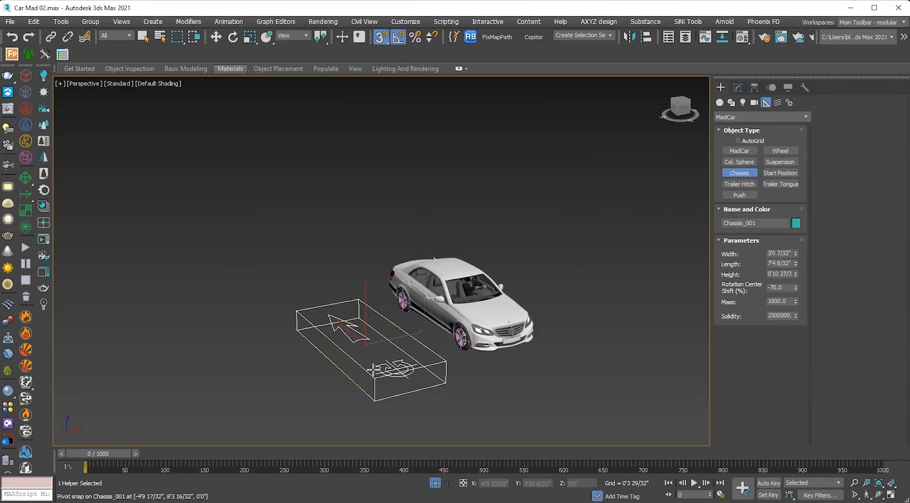
key(w)
key(t)
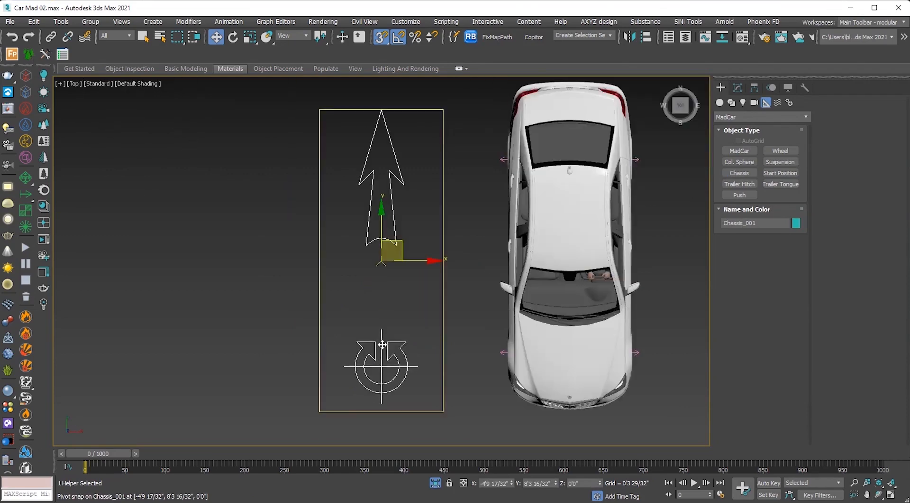
Step: Rotate the chassis helper half a turn in Top view so its arrow points toward the car's front
scroll(389, 347, down, 2)
middle_drag(388, 320, 353, 322)
key(e)
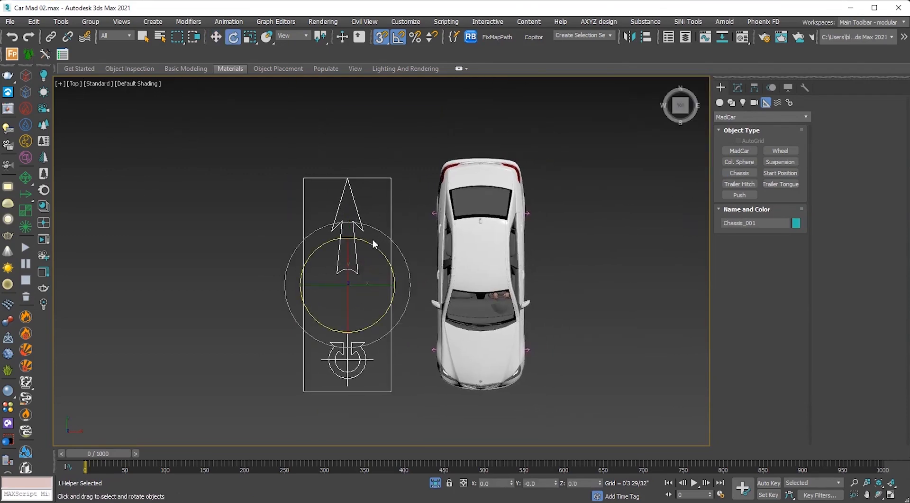
drag(370, 243, 397, 330)
Step: Move the chassis helper with snapping onto the car body proxy's pivot and return to Perspective view
key(w)
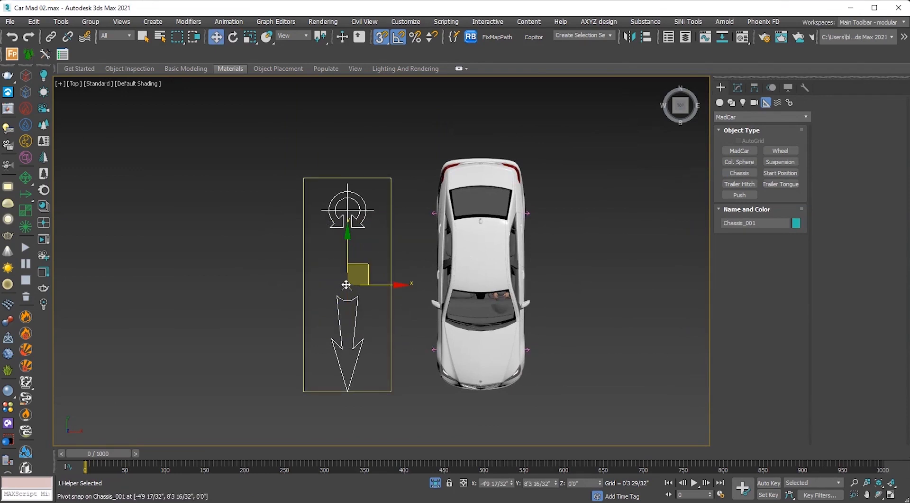
drag(346, 284, 483, 271)
key(s)
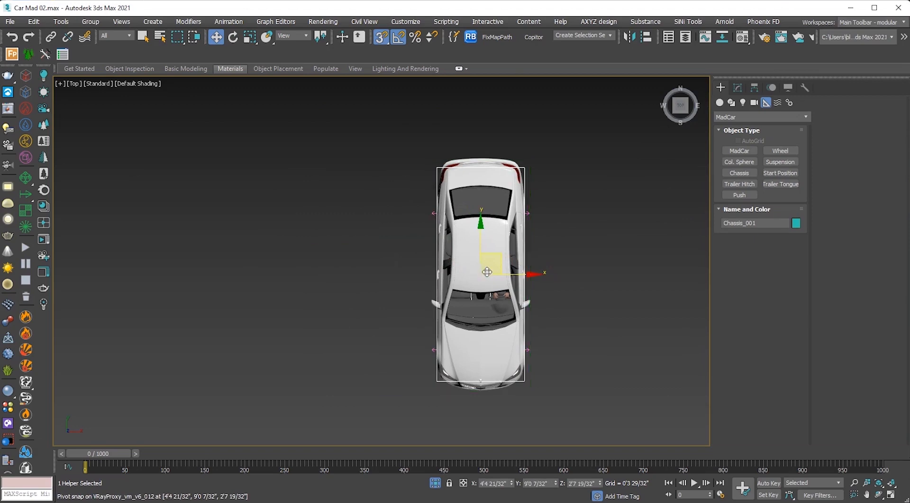
alt+middle_drag(565, 274, 504, 211)
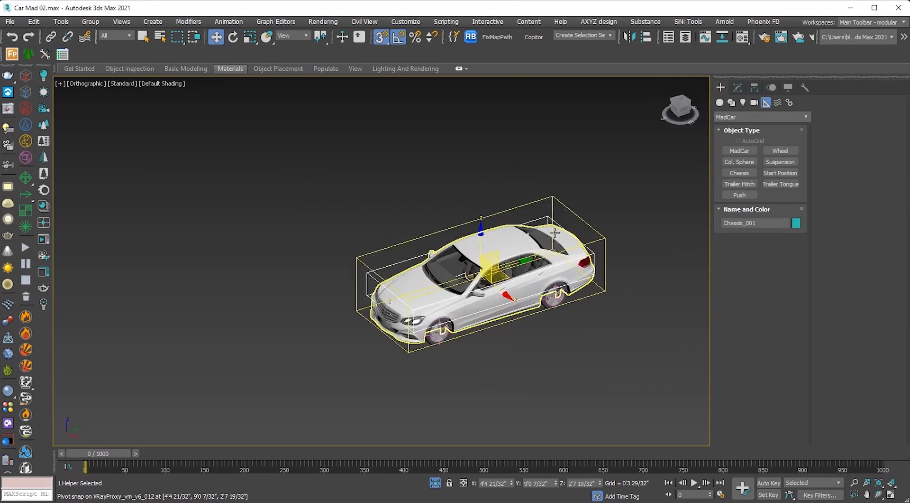
key(p)
scroll(546, 238, up, 1)
middle_drag(582, 240, 638, 225)
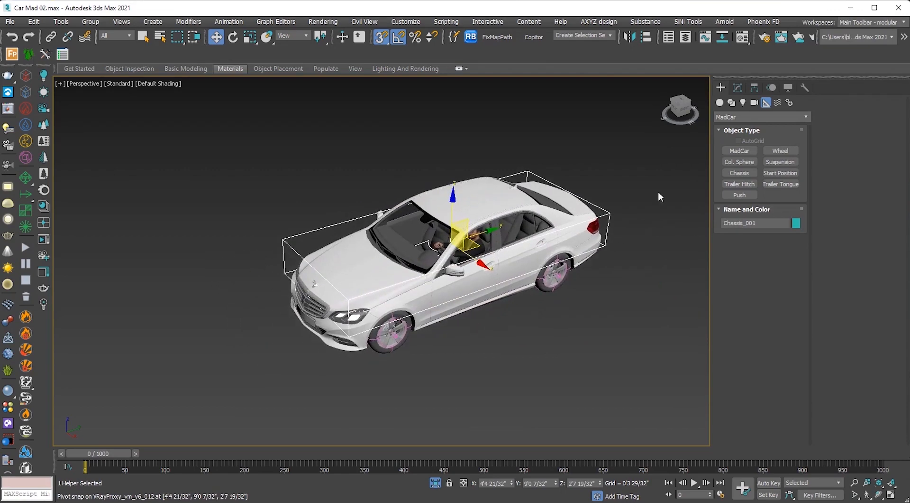
Step: In Front view, set the chassis height to about 2'1 24/32" and its width to about 3'5 5/32" to enclose the body
click(738, 87)
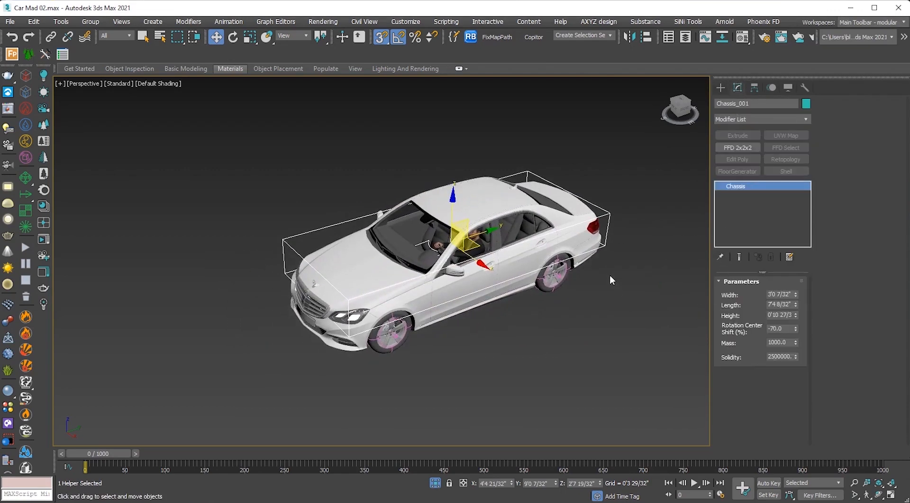
key(f)
scroll(608, 271, down, 3)
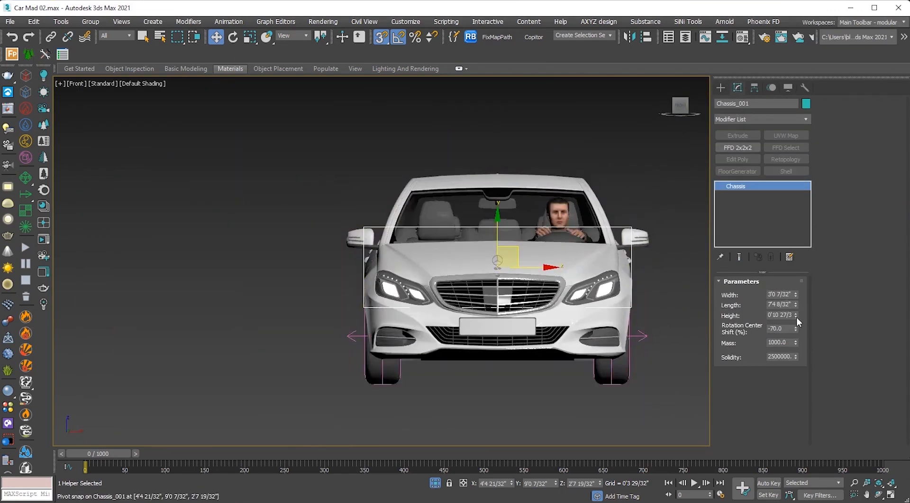
drag(796, 315, 809, 242)
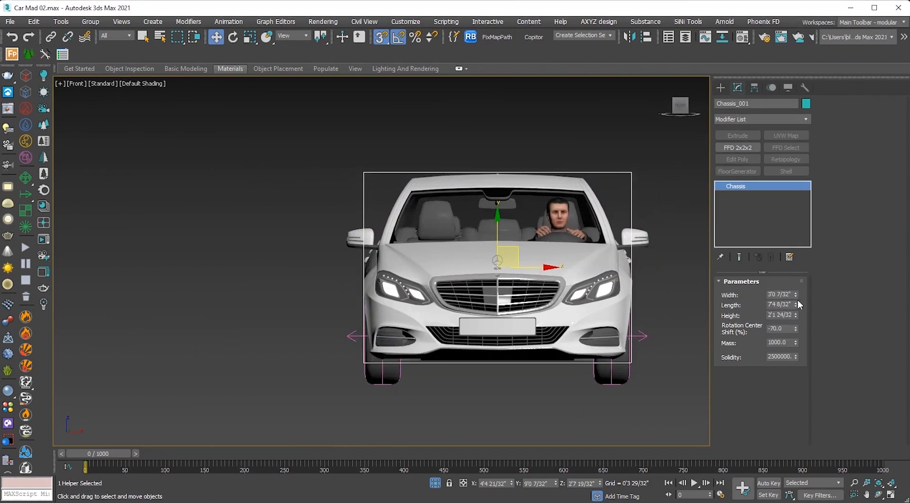
mouse_move(796, 294)
mouse_down()
mouse_move(798, 285)
mouse_move(795, 296)
mouse_up()
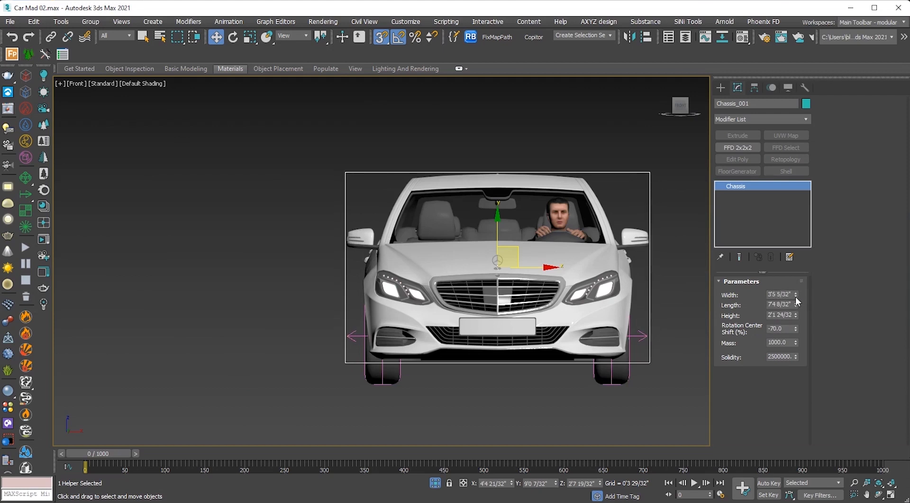
Step: In Top view, set the chassis length to about 8'0 16/32" so it spans the whole car
key(r)
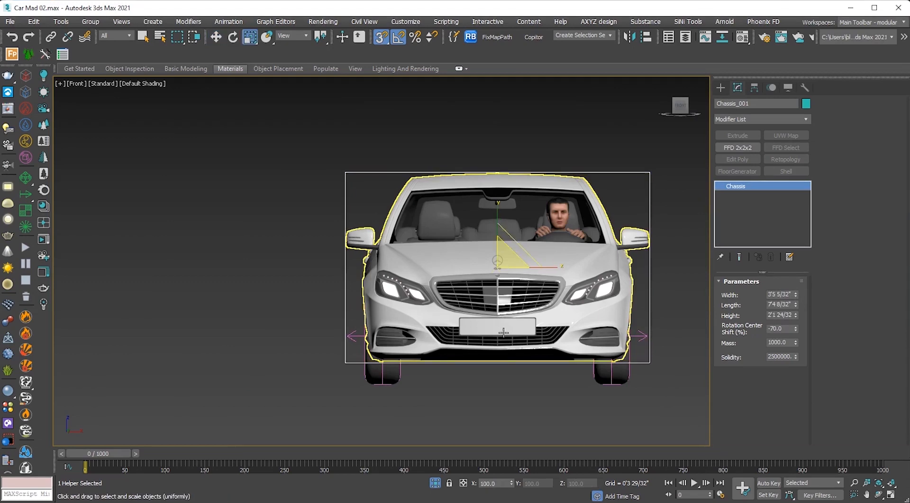
key(z)
key(t)
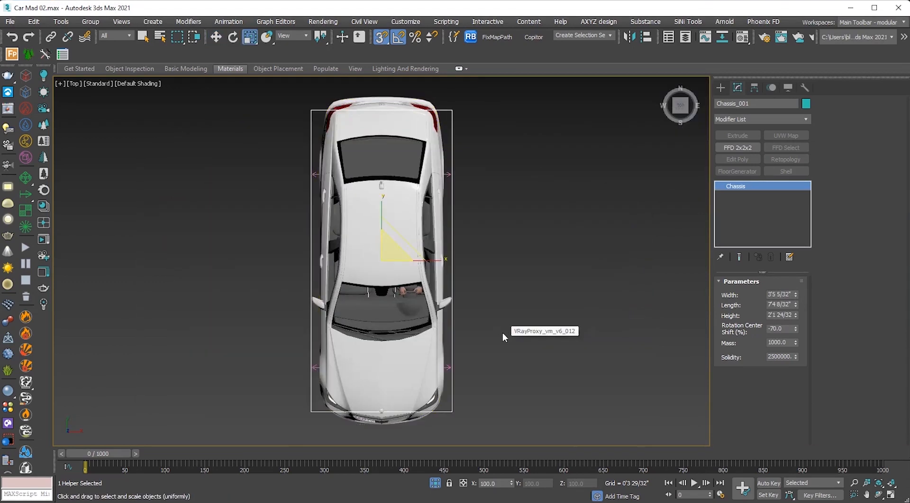
drag(797, 301, 796, 302)
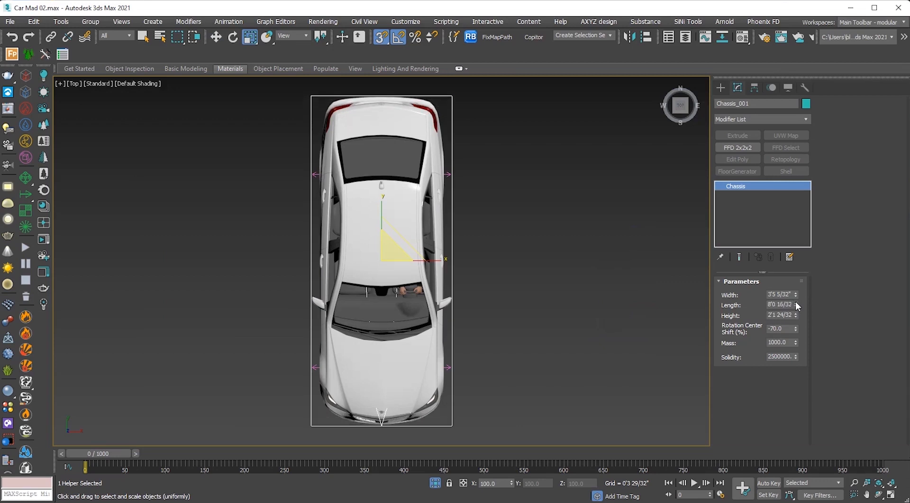
scroll(572, 335, down, 5)
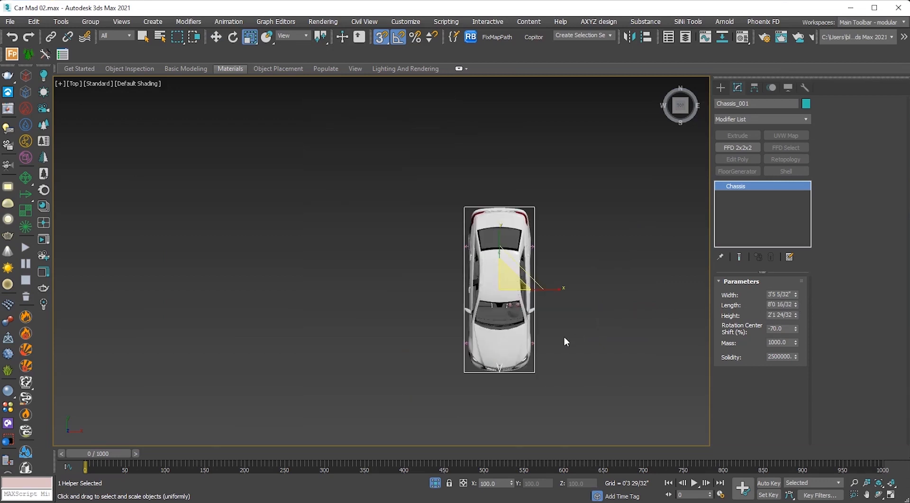
alt+middle_drag(564, 337, 610, 281)
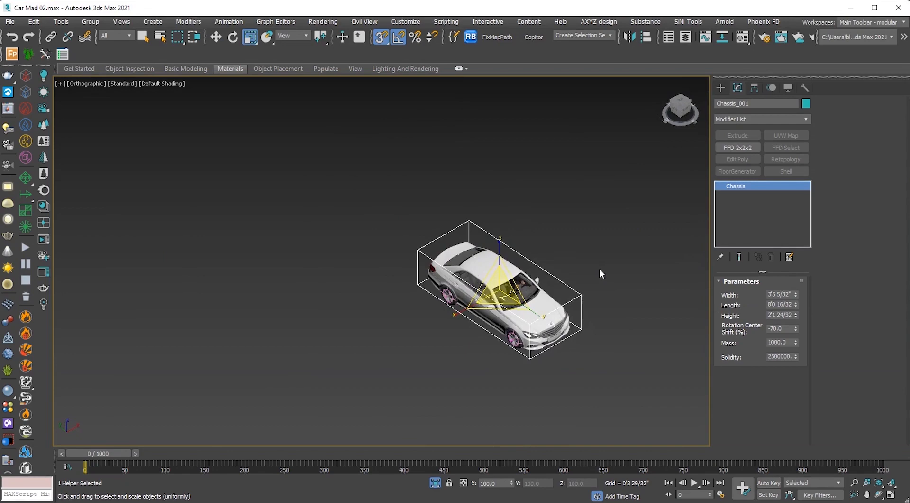
Step: Link the car body proxy to the chassis helper as its parent and clear the selection
click(601, 268)
scroll(509, 268, up, 4)
click(491, 269)
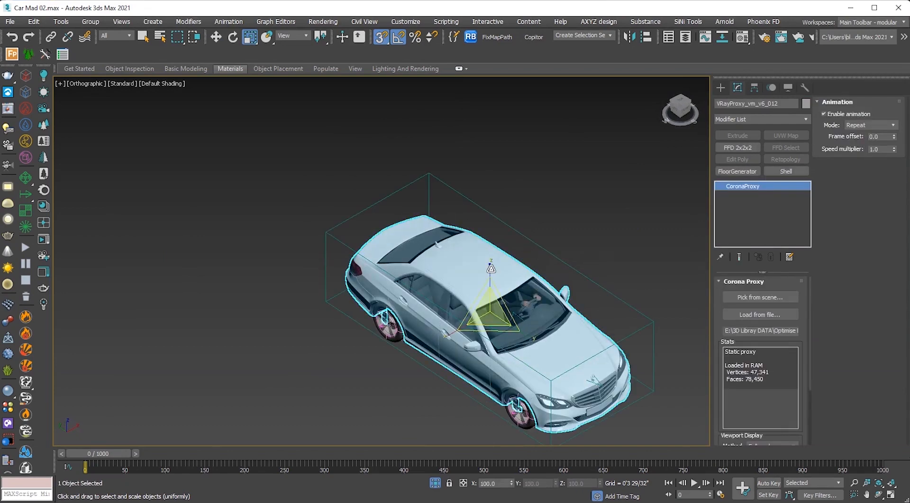
key(p)
key(w)
scroll(483, 269, down, 6)
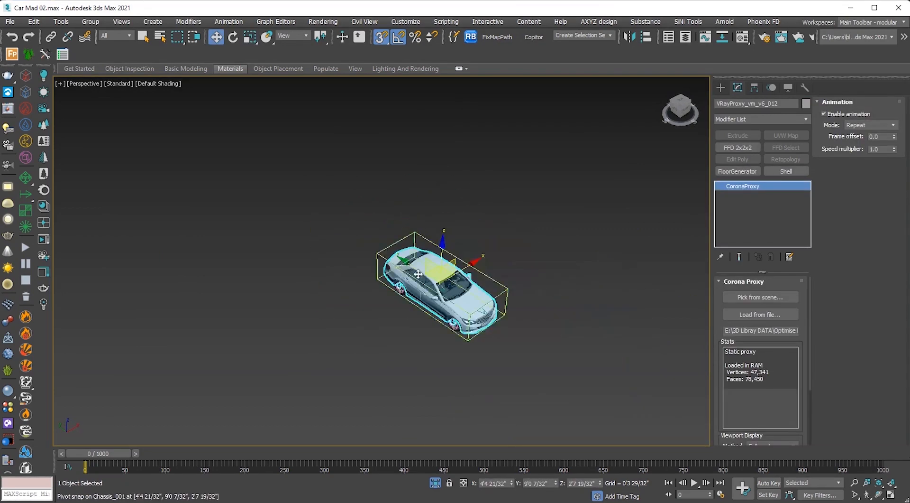
scroll(394, 288, up, 6)
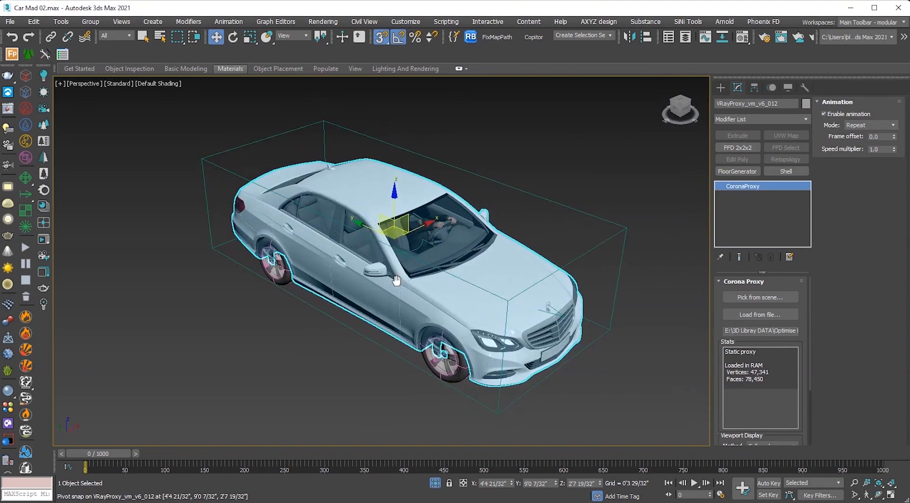
click(289, 329)
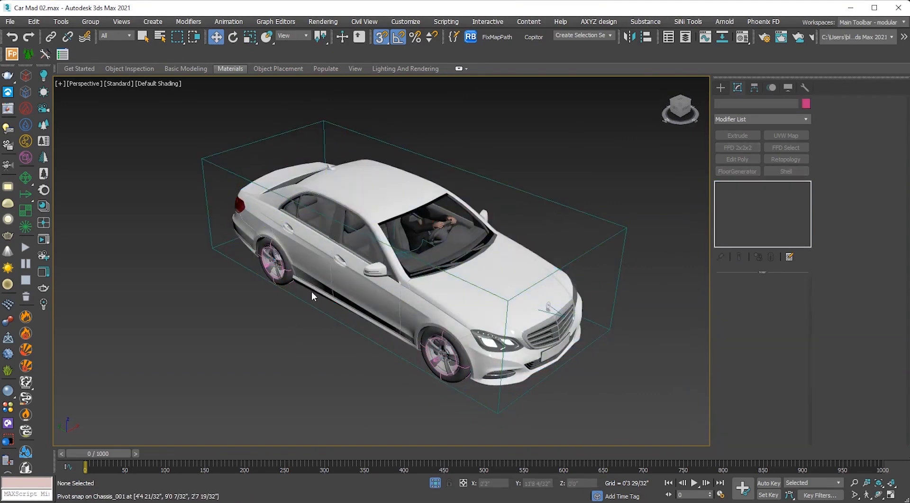
click(50, 41)
drag(387, 184, 503, 183)
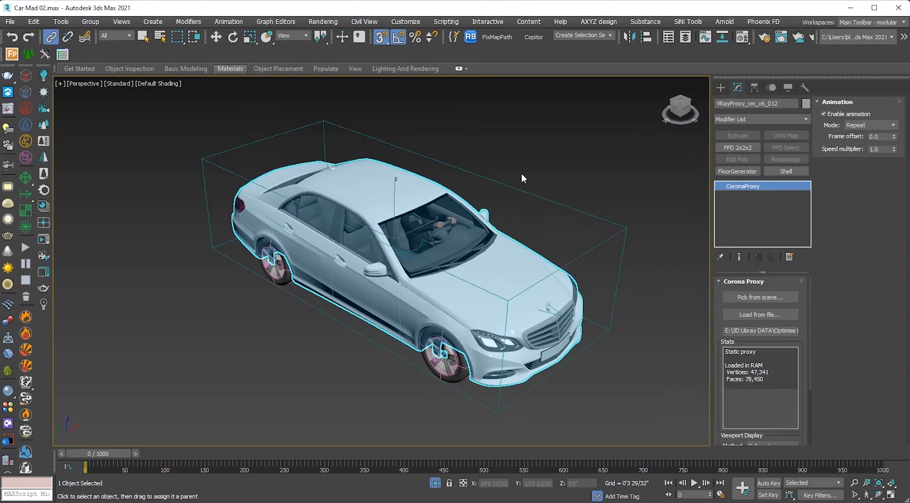
click(521, 179)
scroll(493, 251, down, 3)
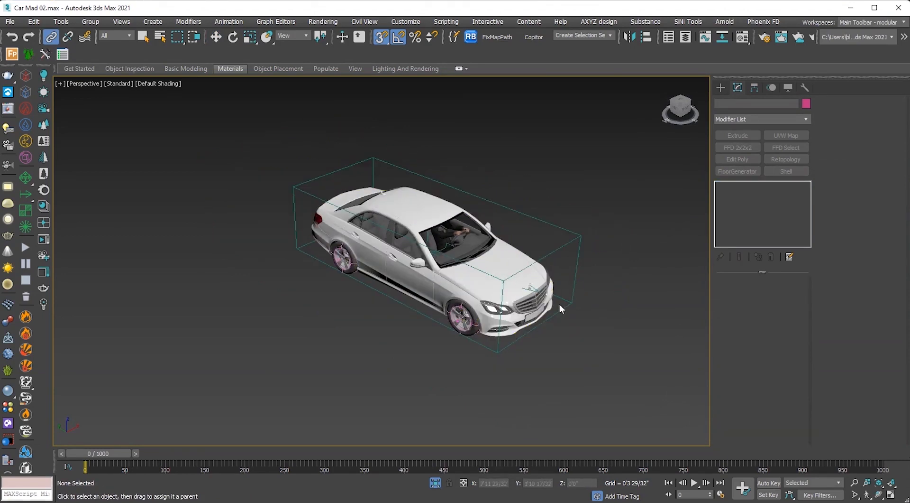
Step: Create a MadCar helper about 4'4" wide, 11'6" long and 4'4" high beside the car
click(721, 87)
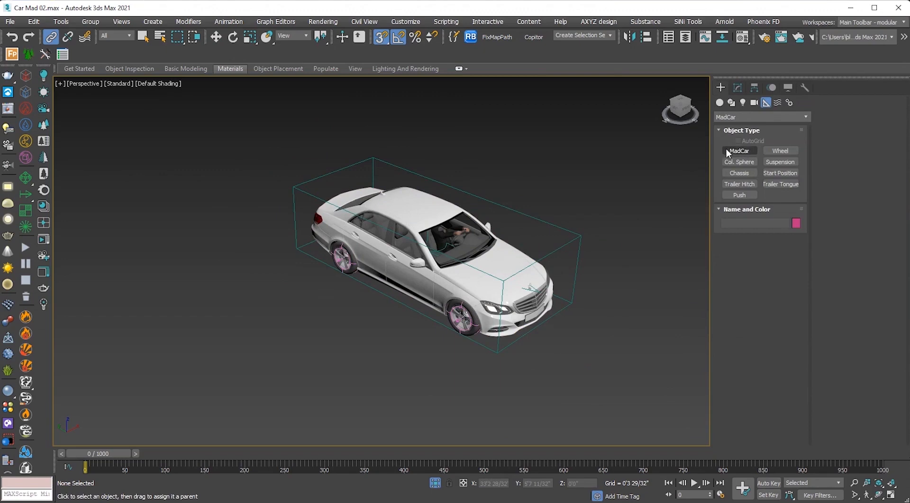
click(738, 151)
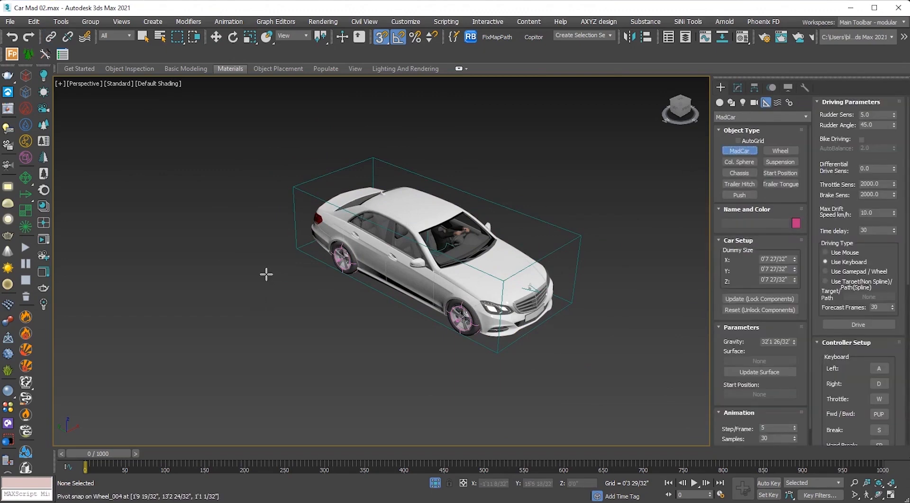
drag(266, 274, 341, 387)
right_click(331, 366)
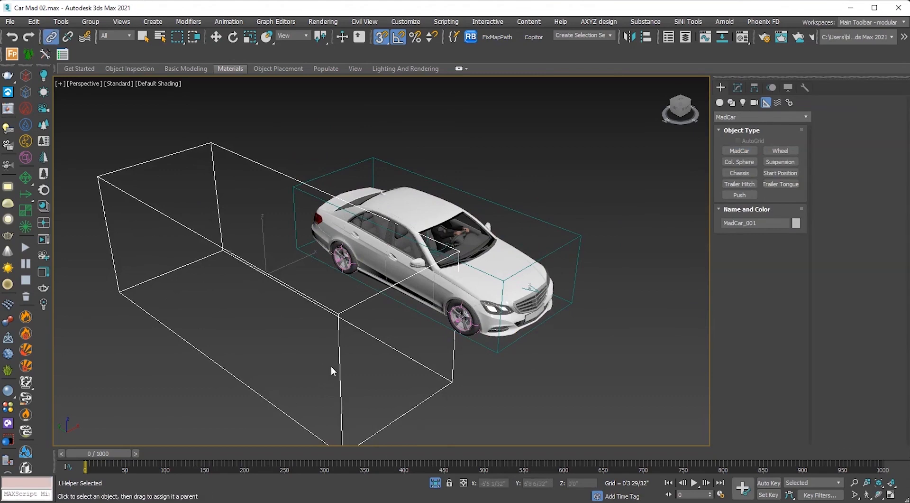
Step: In Top view, move the MadCar helper with snapping onto the car body proxy's pivot
key(t)
scroll(322, 359, down, 4)
middle_drag(339, 335, 349, 259)
scroll(337, 255, up, 1)
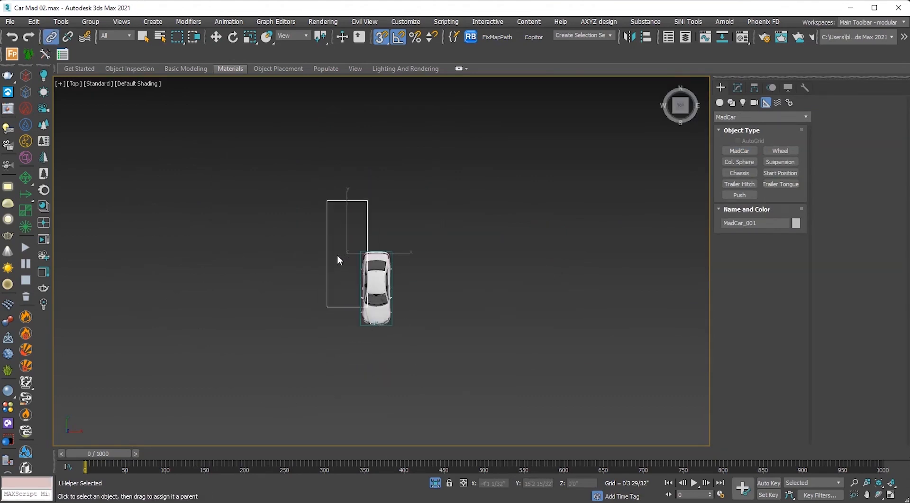
key(s)
key(s)
key(w)
drag(369, 240, 380, 285)
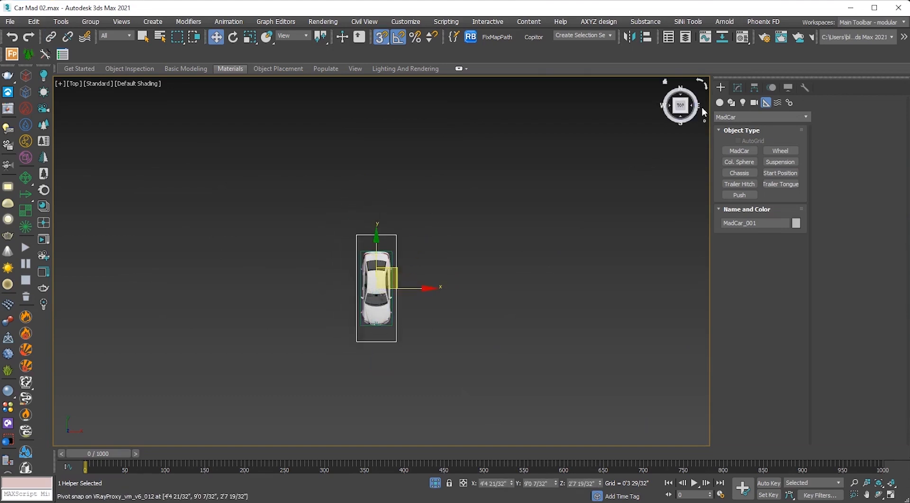
Step: Set the MadCar dummy size to about X 3'8 29/32", Y 8'3 19/32" and Z 2'8 12/32", using Top and Front views
click(737, 87)
scroll(292, 347, up, 1)
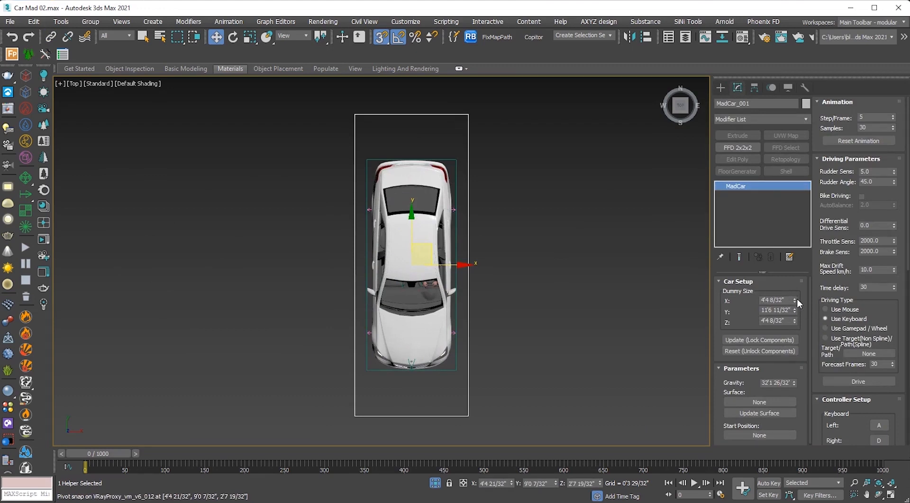
drag(796, 298, 790, 324)
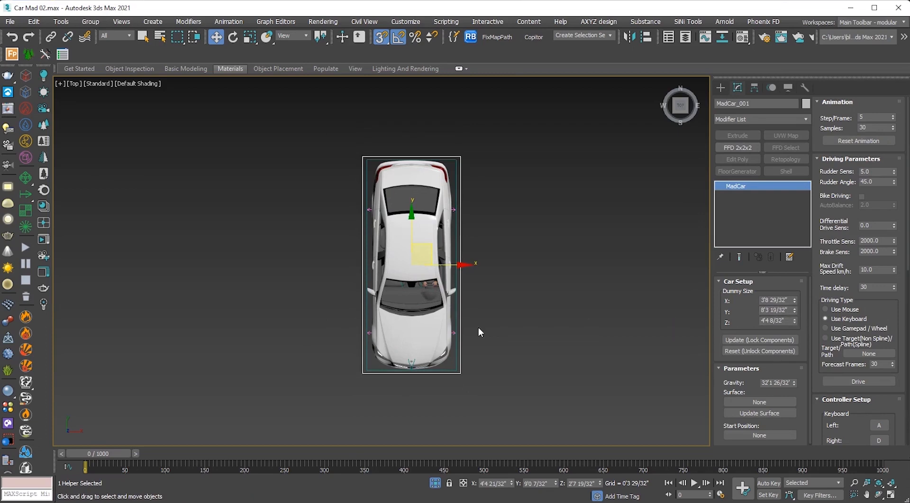
alt+middle_drag(479, 326, 514, 275)
key(f)
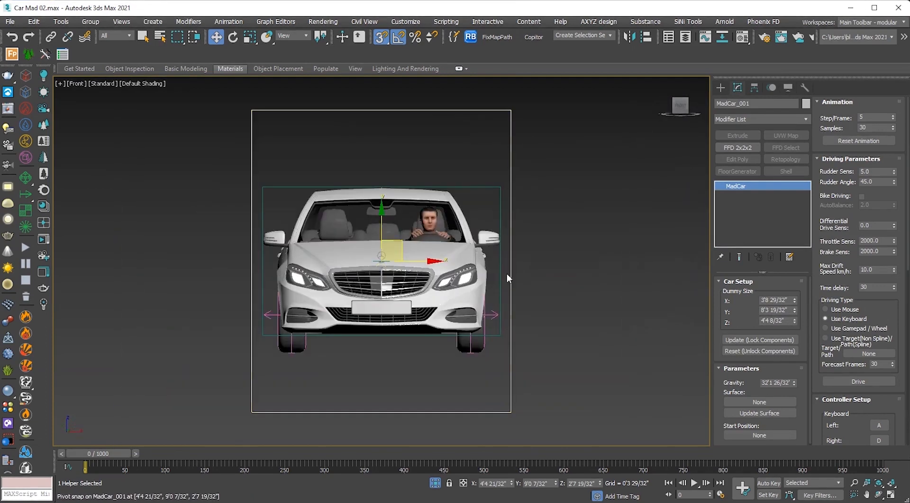
drag(796, 321, 795, 336)
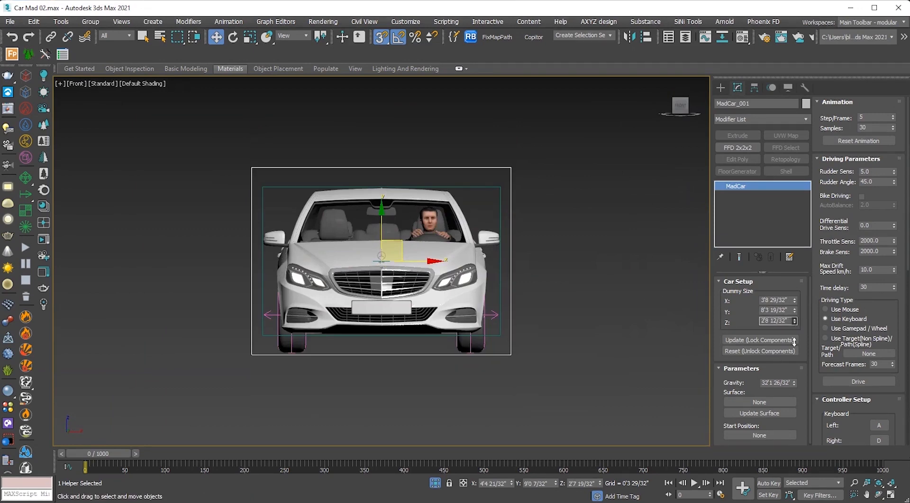
scroll(363, 313, down, 5)
key(p)
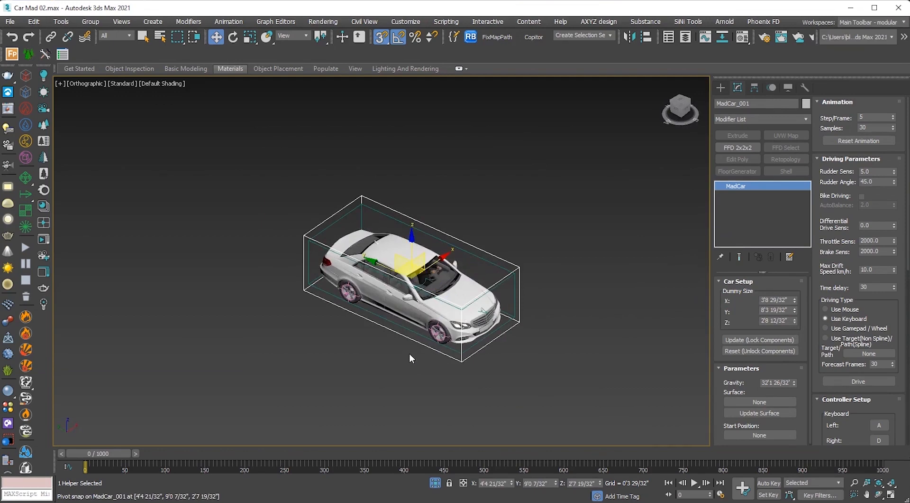
Step: Clear the selection and unhide all hidden objects in Perspective view
scroll(360, 323, down, 6)
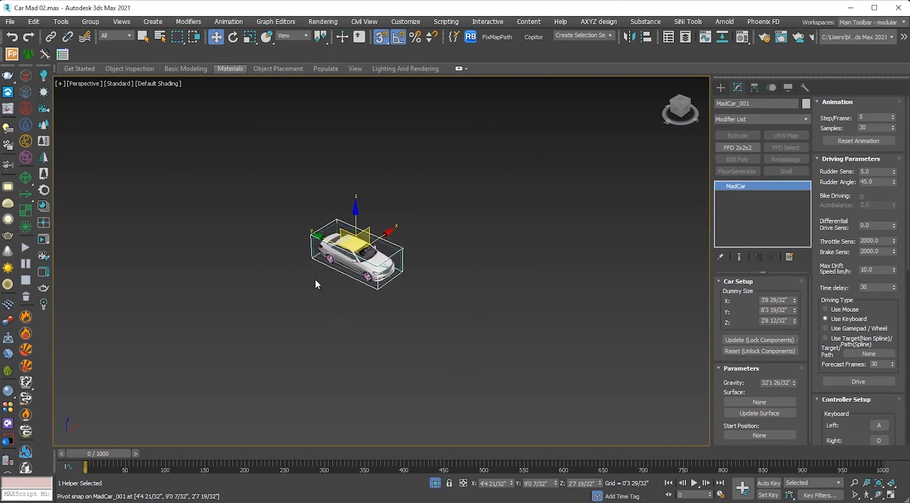
middle_drag(327, 286, 327, 282)
click(374, 317)
right_click(298, 297)
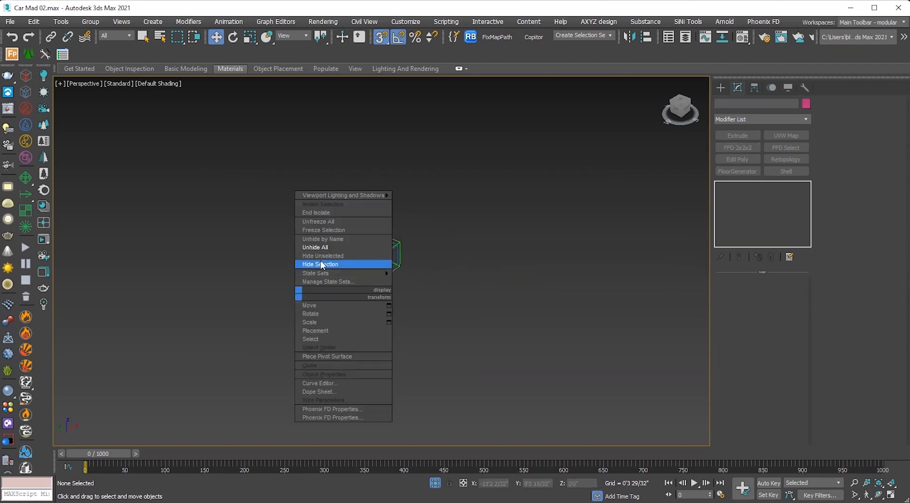
click(331, 249)
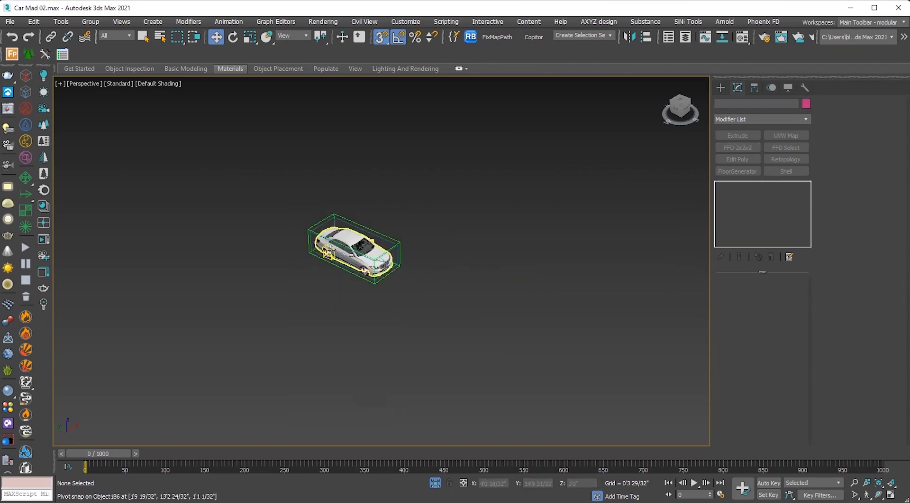
Step: Turn off snapping and move the ground plane along its X axis until it lies beneath the car
scroll(329, 301, down, 8)
middle_drag(328, 302, 380, 251)
click(272, 312)
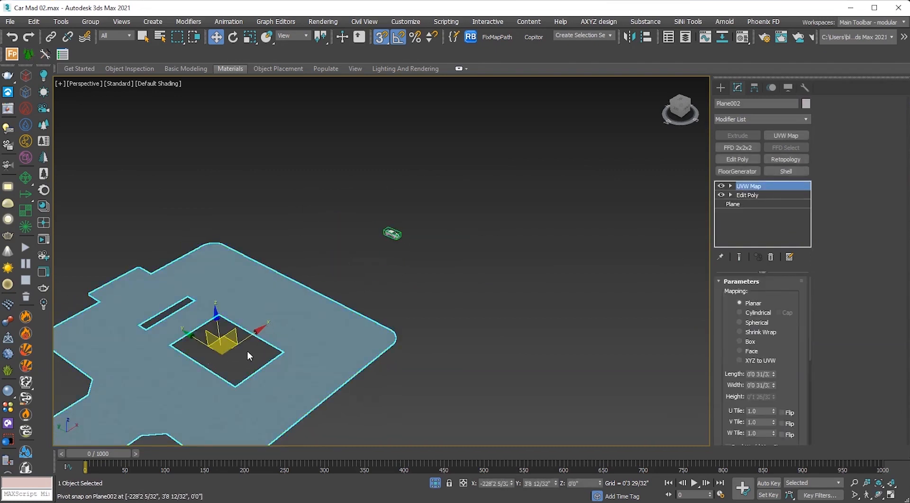
key(s)
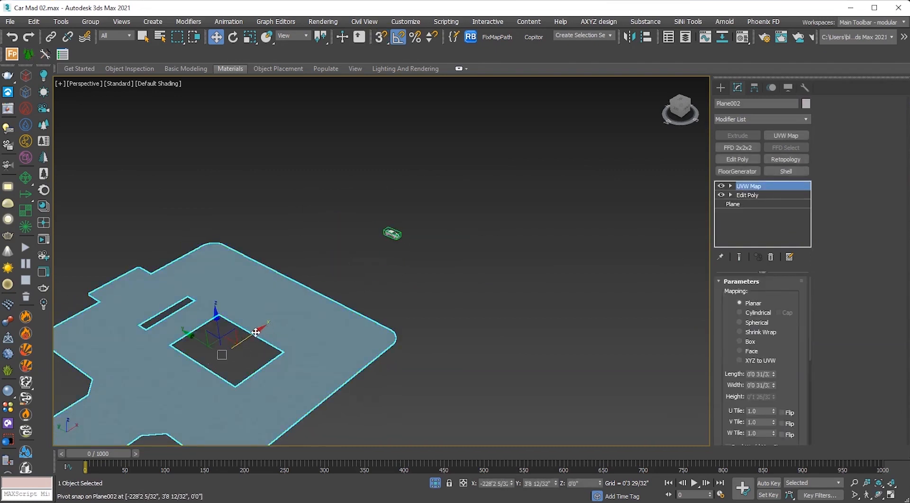
drag(258, 334, 522, 219)
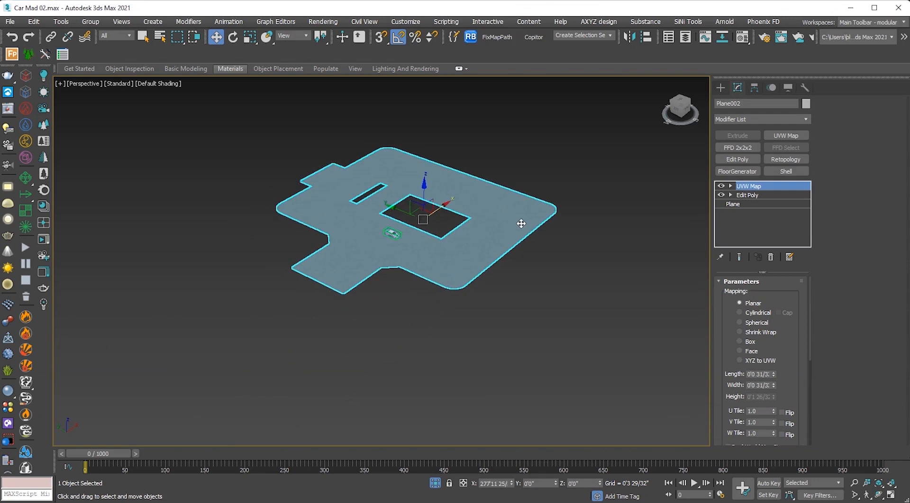
click(372, 297)
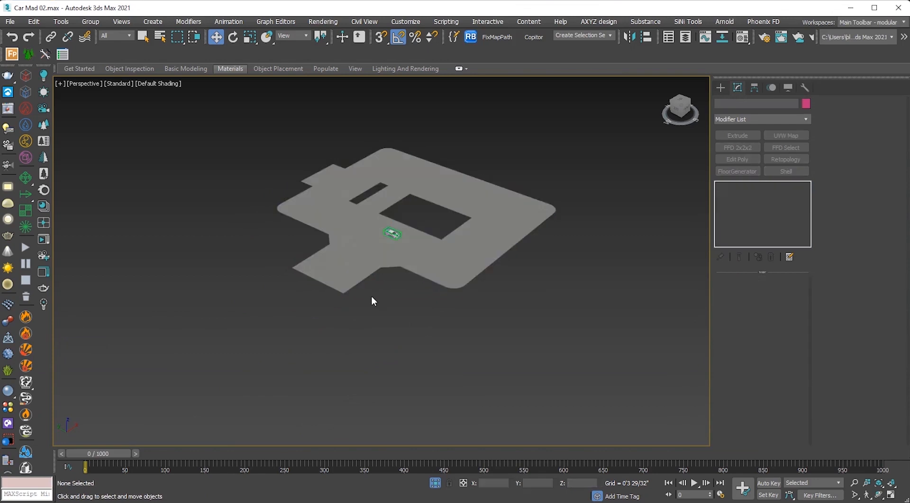
Step: Examine the car's placement on the ground plane, including the surrounding edges and openings, from several angles
click(423, 259)
scroll(423, 259, up, 5)
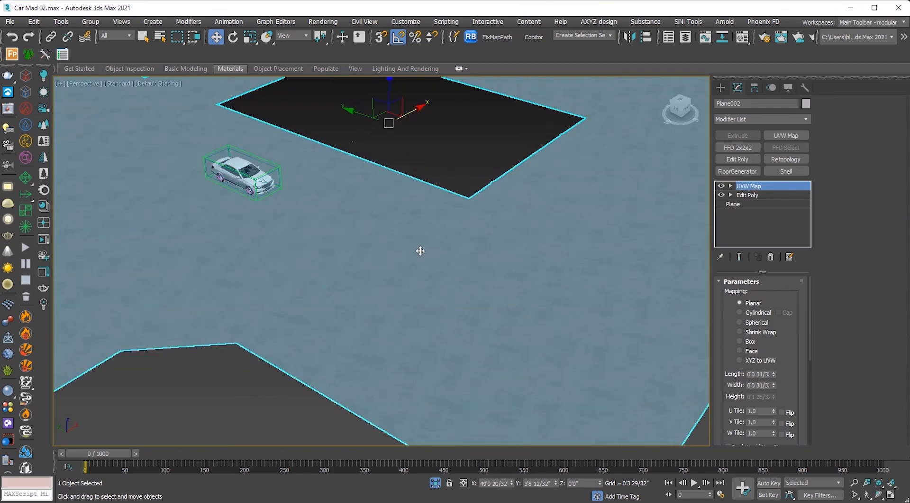
scroll(420, 250, down, 4)
middle_drag(372, 278, 329, 316)
scroll(535, 281, up, 8)
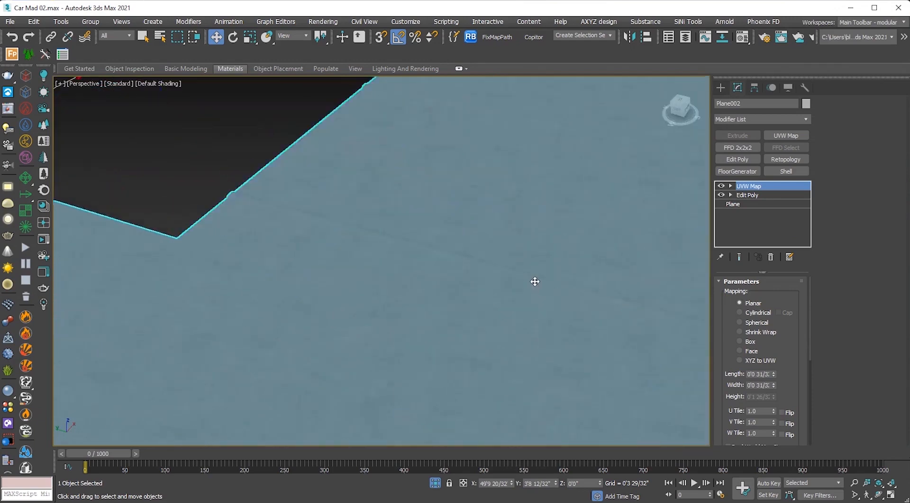
scroll(481, 267, down, 4)
scroll(333, 288, down, 5)
scroll(306, 286, up, 3)
scroll(303, 285, up, 2)
middle_drag(305, 286, 444, 285)
scroll(283, 270, up, 2)
scroll(286, 272, down, 2)
middle_drag(289, 274, 417, 373)
scroll(382, 264, up, 3)
scroll(351, 270, down, 4)
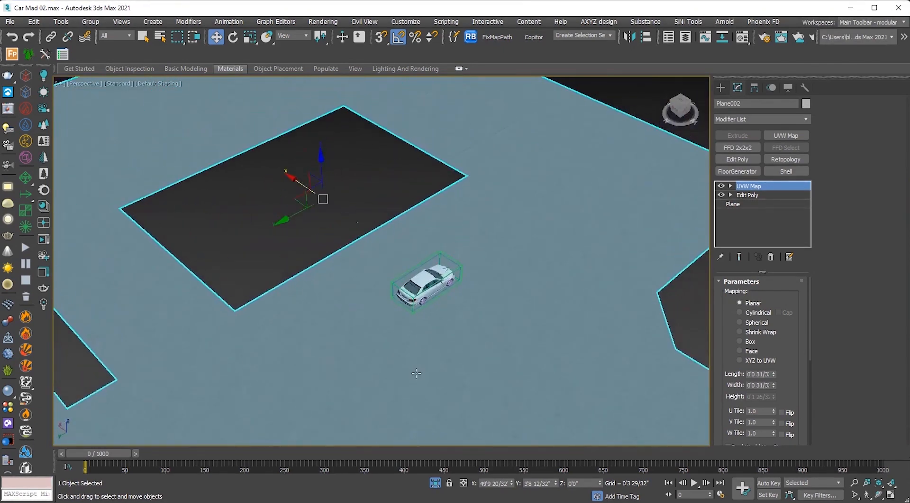
scroll(413, 271, up, 3)
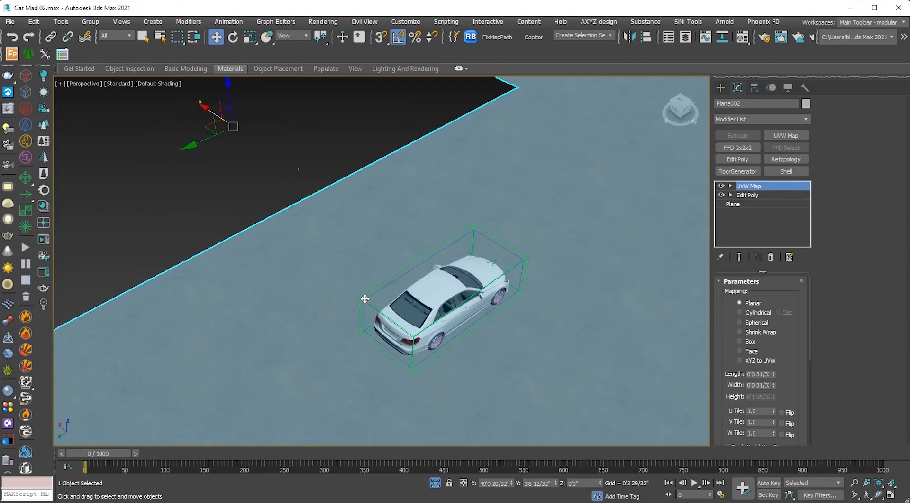
Step: Select the MadCar helper around the car and assign the ground plane Plane002 as its surface
key(F3)
click(374, 288)
scroll(375, 287, down, 5)
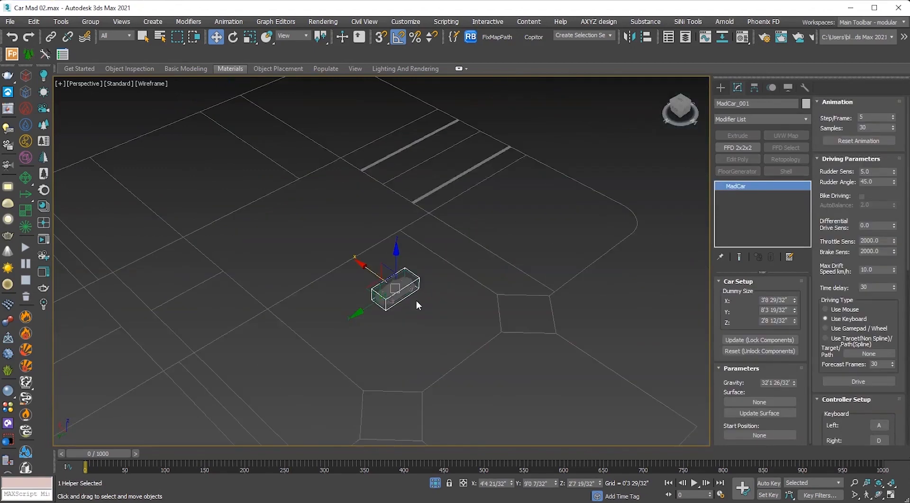
alt+middle_drag(416, 302, 323, 287)
scroll(411, 288, up, 6)
alt+middle_drag(411, 286, 415, 278)
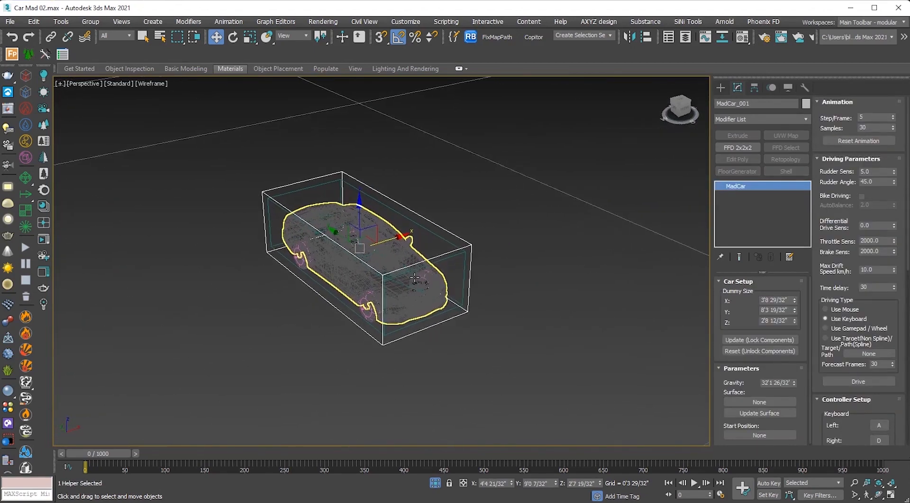
key(F3)
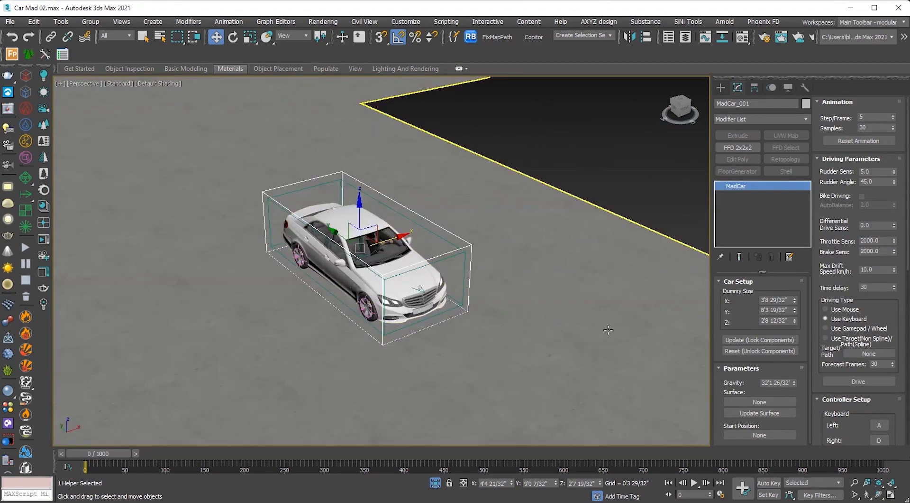
click(757, 401)
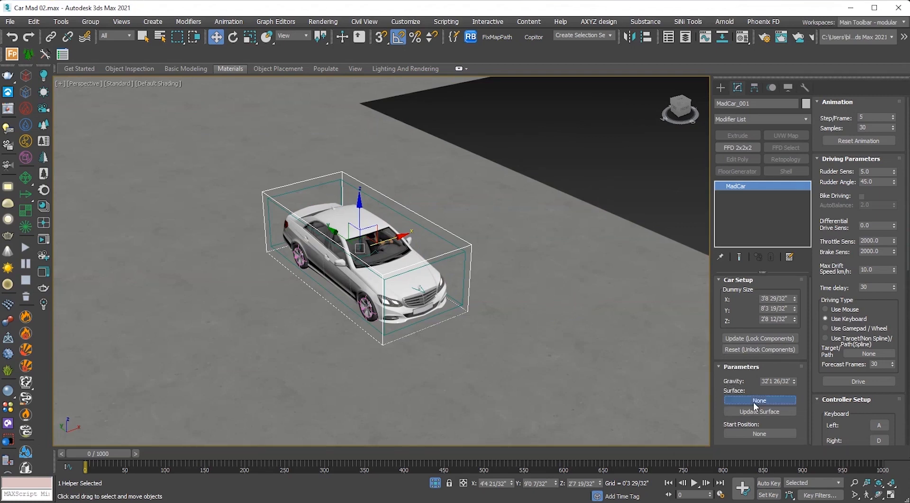
click(552, 388)
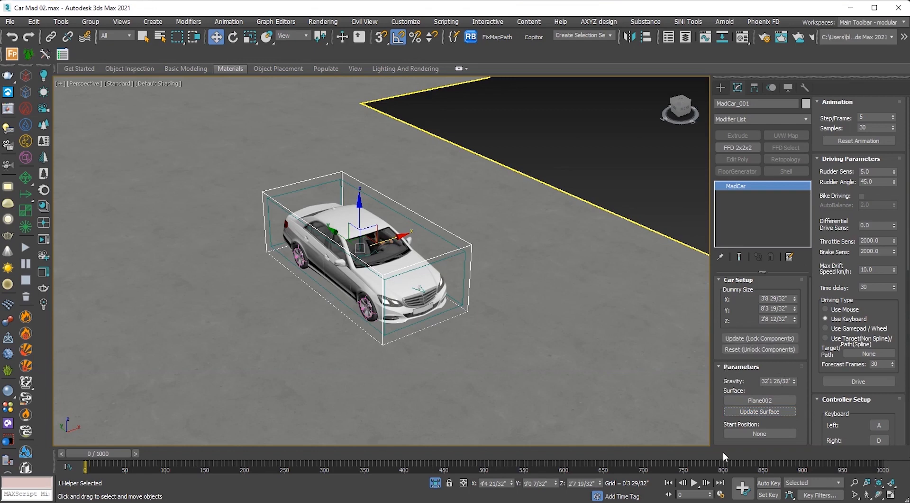
Step: Set the animation end time to 1000 frames in the time configuration
right_click(694, 483)
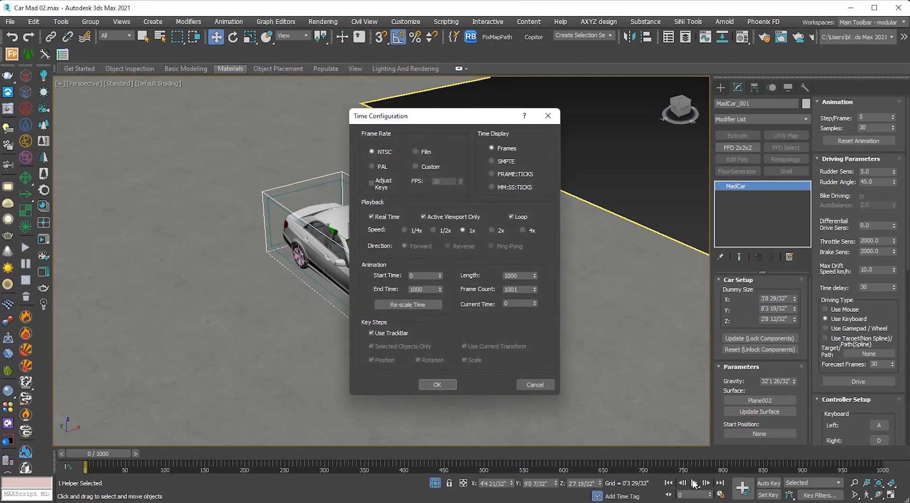
double_click(425, 288)
click(436, 385)
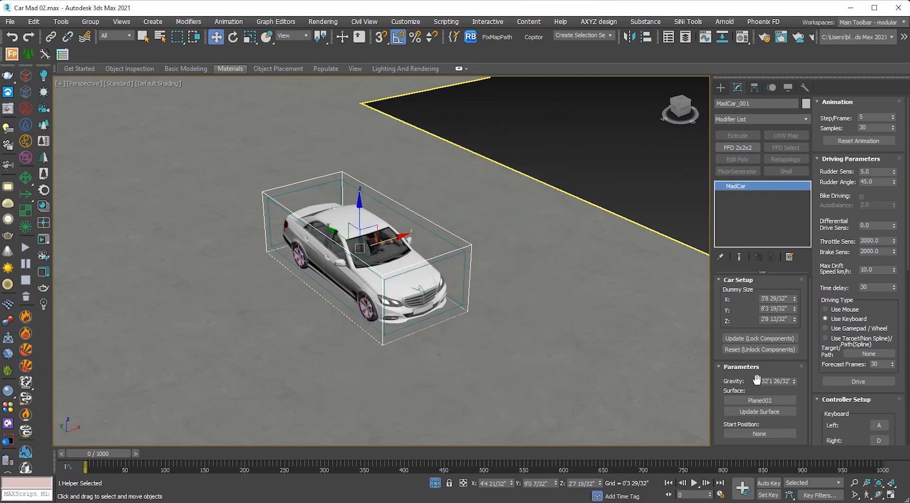
Step: Set the MadCar rudder sensitivity to 30 and update the setup to lock its components
double_click(875, 170)
click(746, 340)
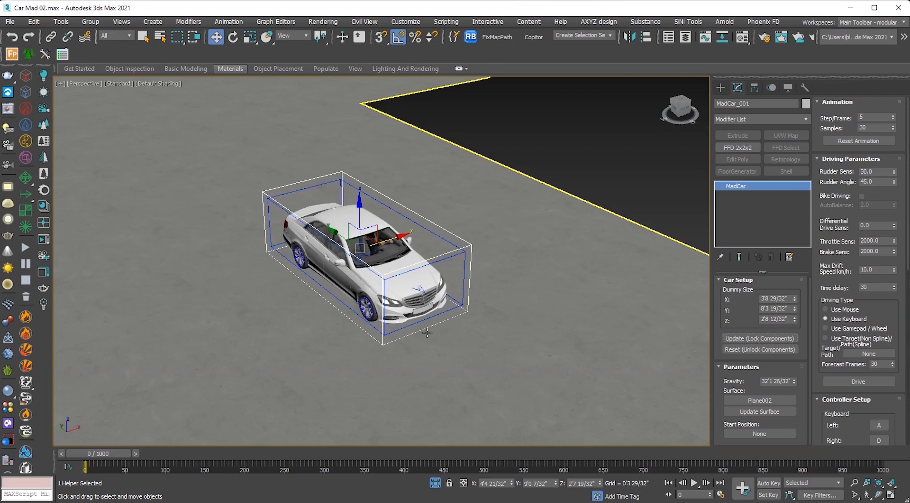
Step: Start a keyboard-controlled MadCar drive with the car and the surrounding ground framed in Perspective view
scroll(439, 326, down, 6)
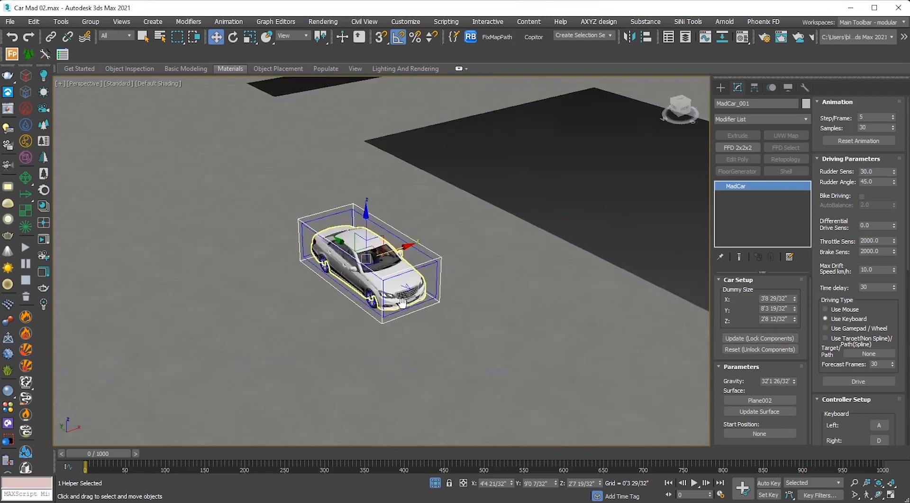
scroll(374, 280, up, 3)
alt+middle_drag(374, 280, 536, 362)
scroll(534, 359, down, 3)
middle_drag(490, 333, 495, 309)
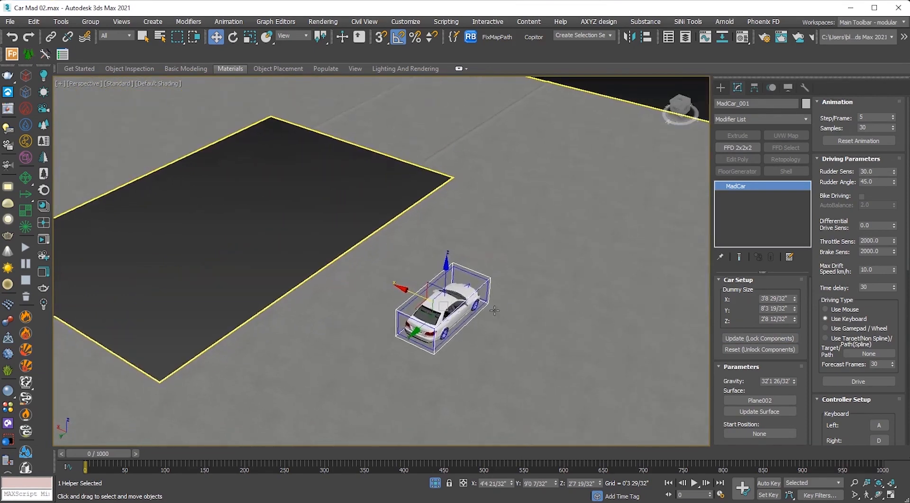
scroll(837, 294, down, 3)
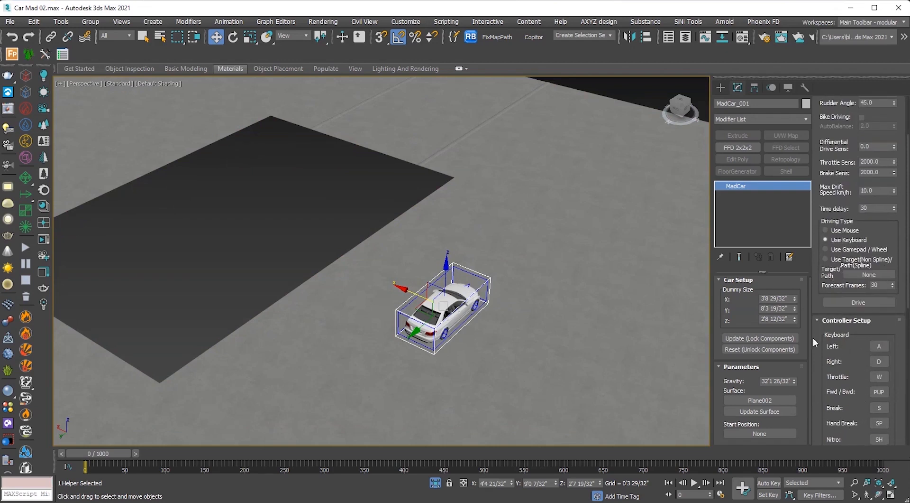
middle_drag(563, 307, 533, 339)
alt+middle_drag(533, 339, 550, 286)
scroll(550, 336, down, 3)
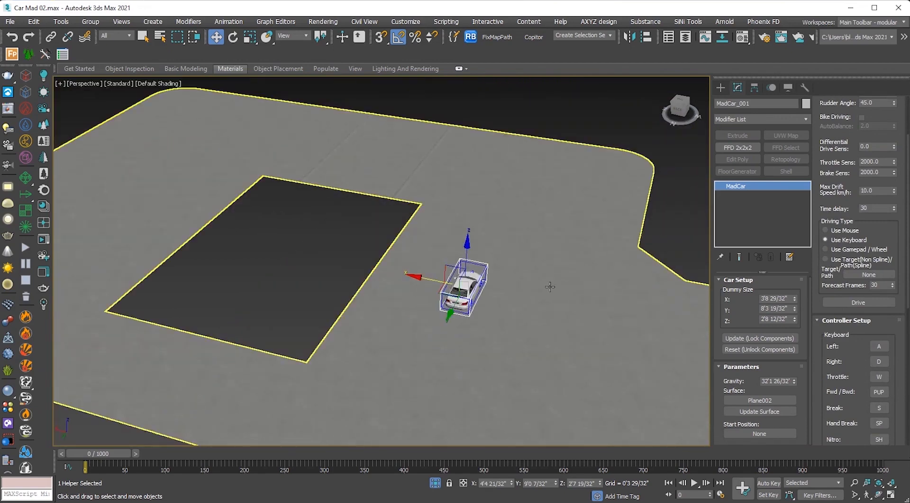
click(859, 302)
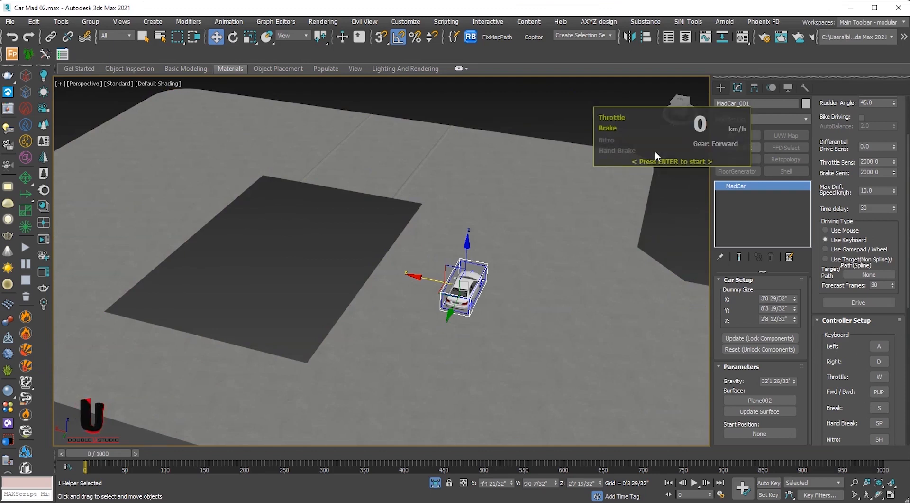
key(Return)
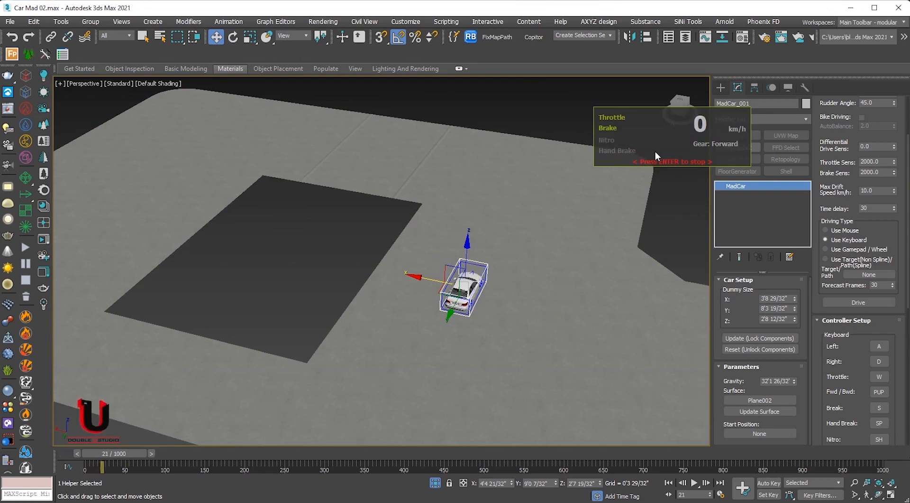
Step: Drive the car forward across the ground plane with left and right turns, and play back the driving animation
key(w)
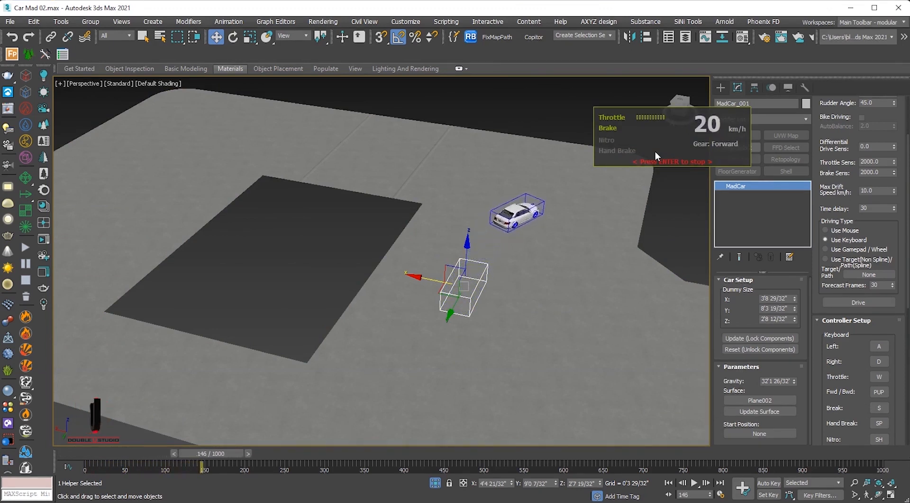
key(a)
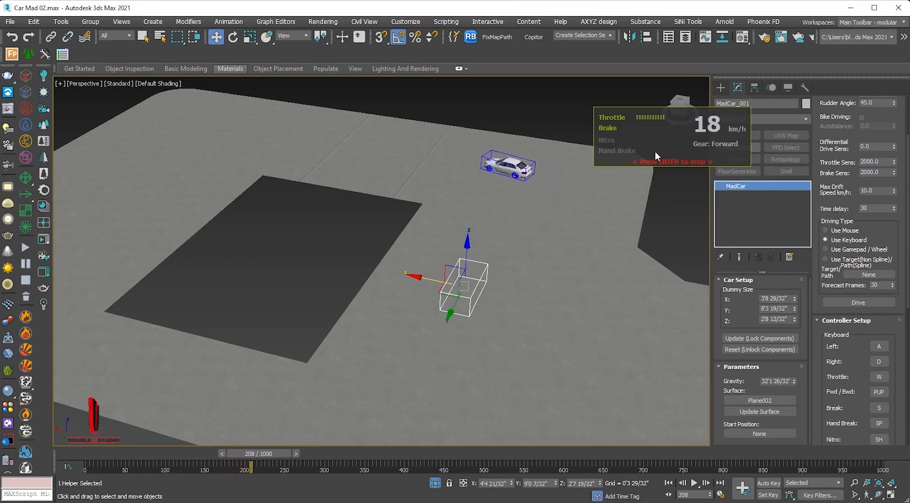
key(w)
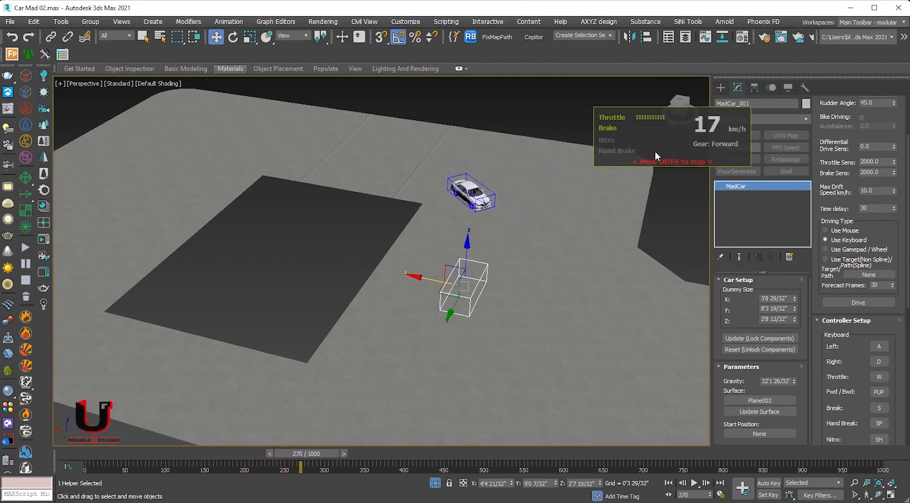
key(a)
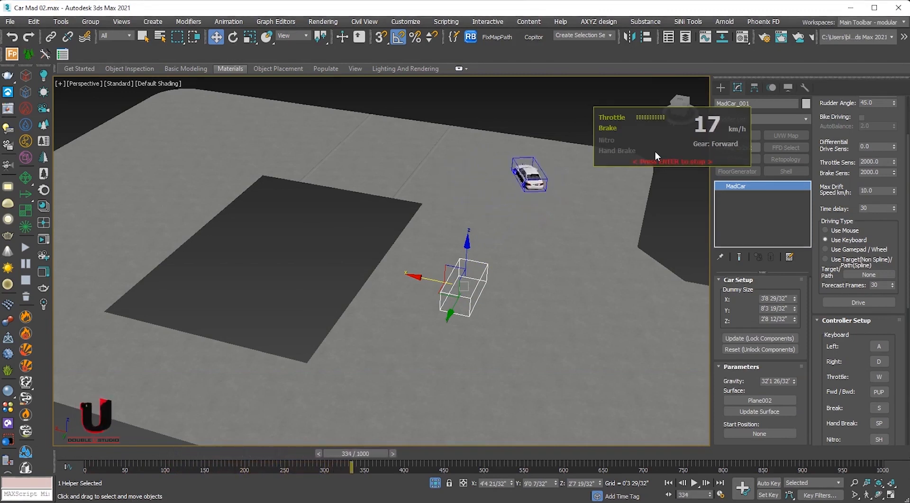
key(d)
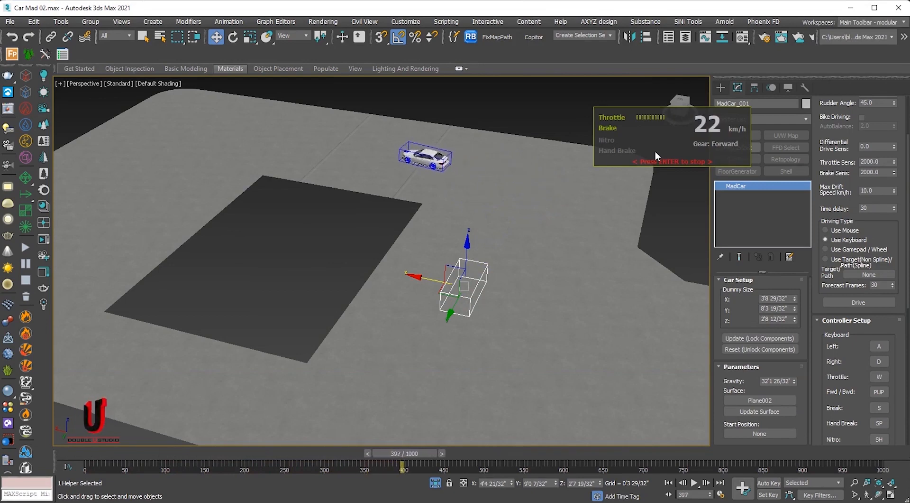
key(a)
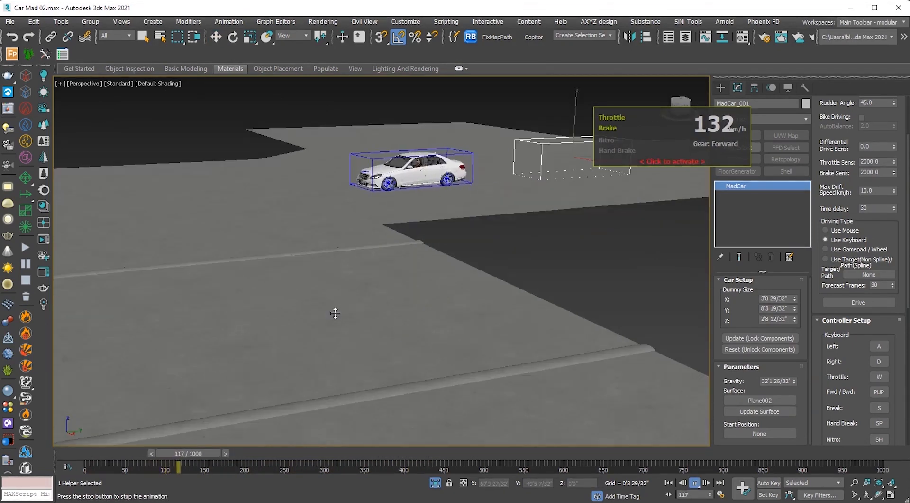
middle_drag(249, 280, 290, 269)
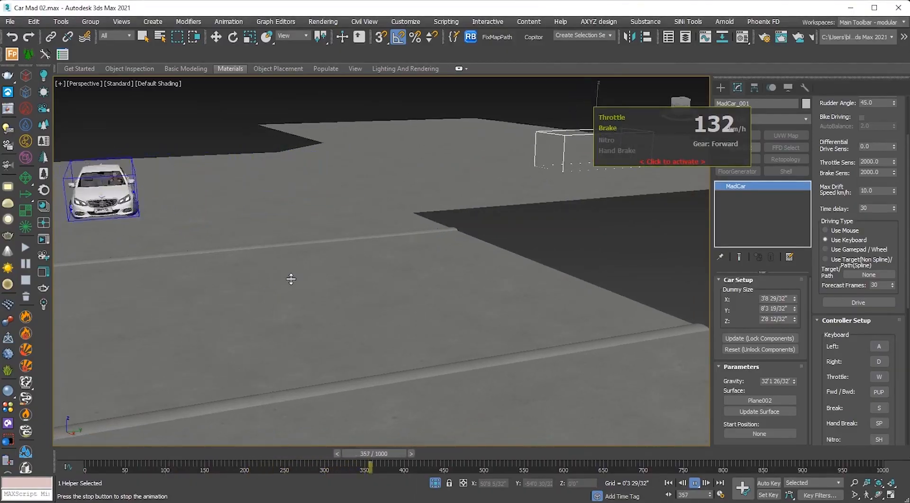